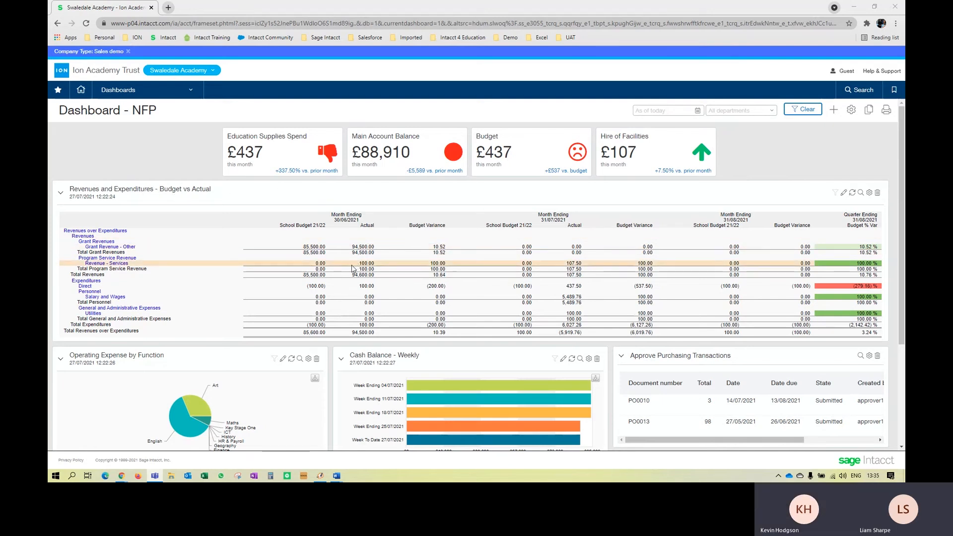
mouse_move(237, 397)
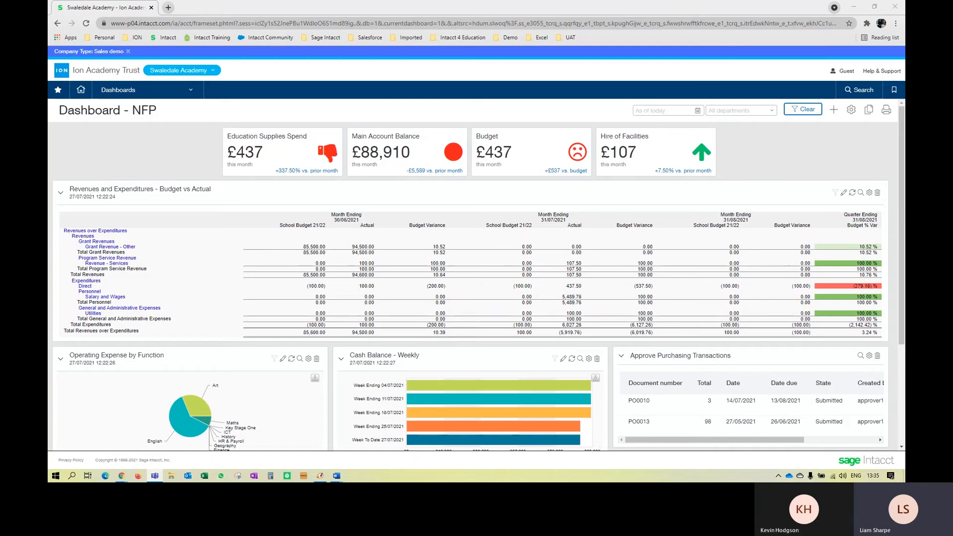
mouse_move(900, 218)
mouse_down()
mouse_move(900, 291)
mouse_move(895, 208)
mouse_up()
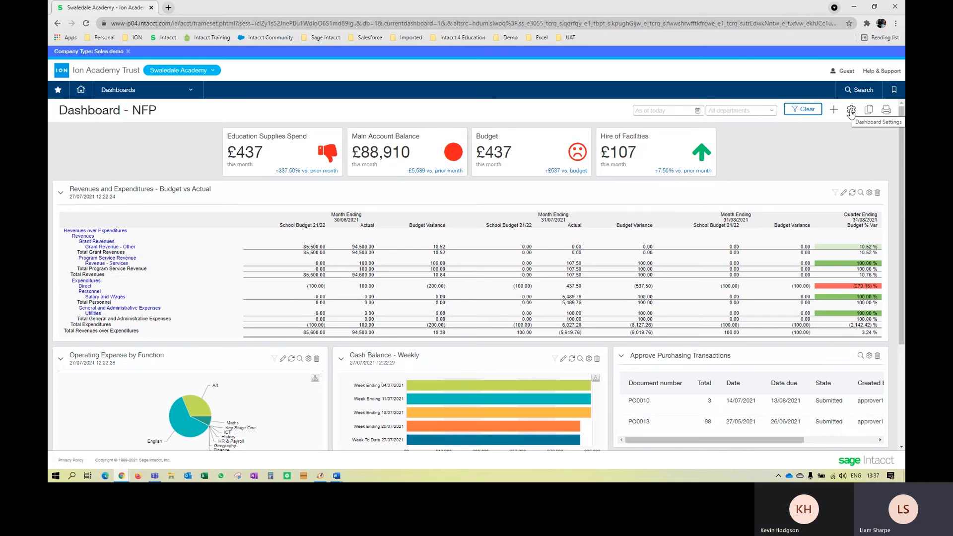
click(851, 110)
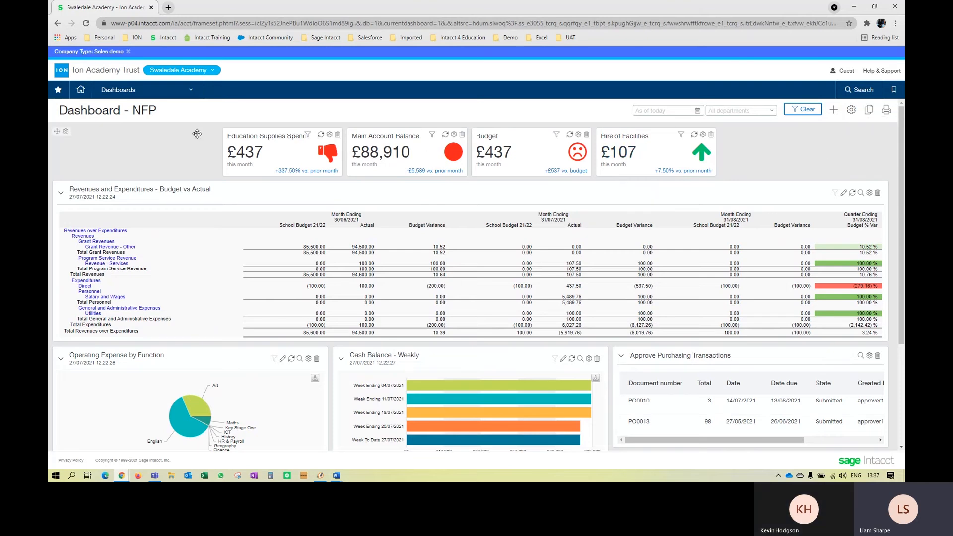
mouse_move(176, 435)
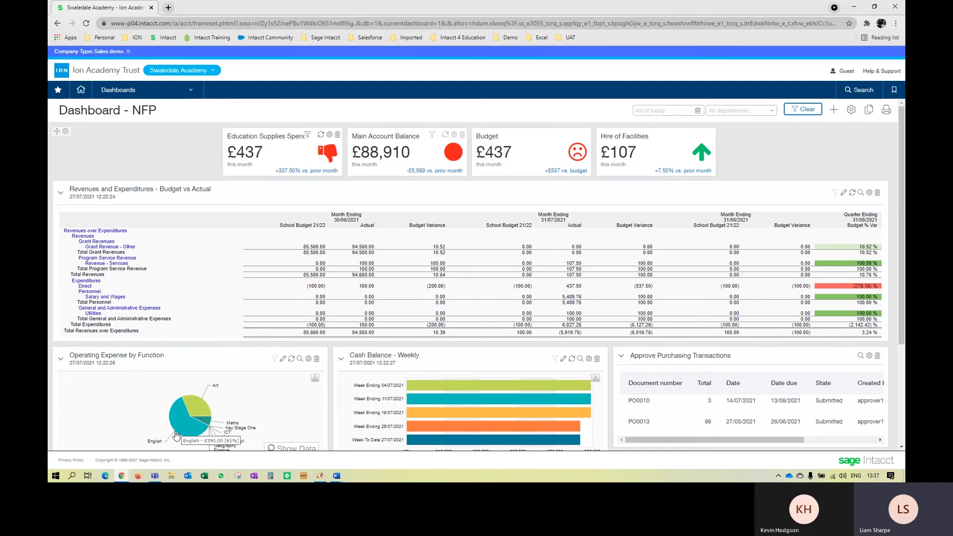
Switch to the other Swaledale Academy browser window and open the purchase order list in the Purchasing application.
mouse_move(126, 478)
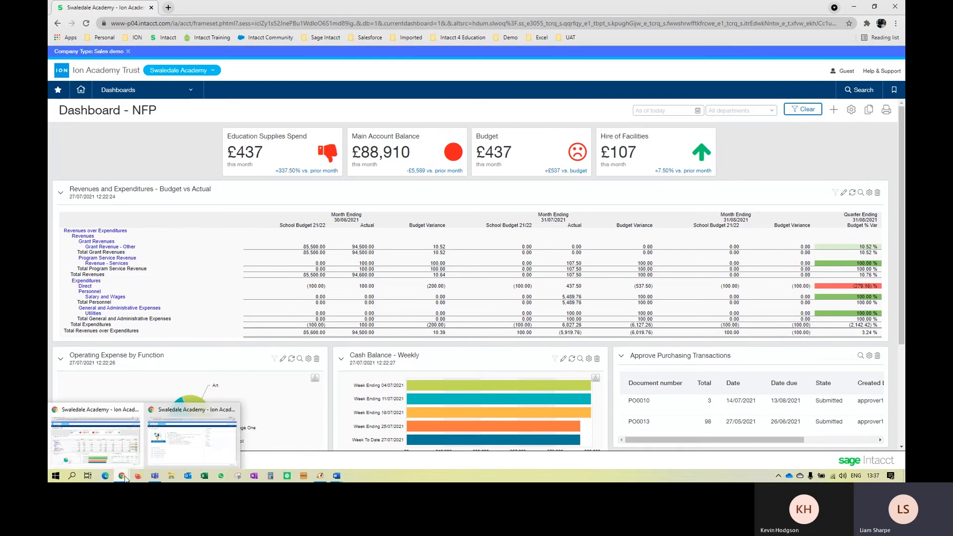
click(171, 446)
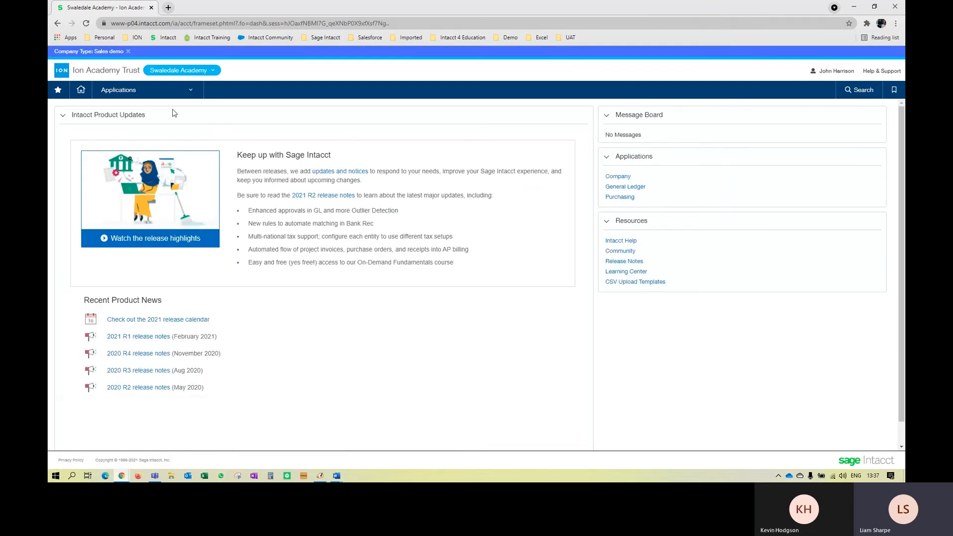
click(192, 92)
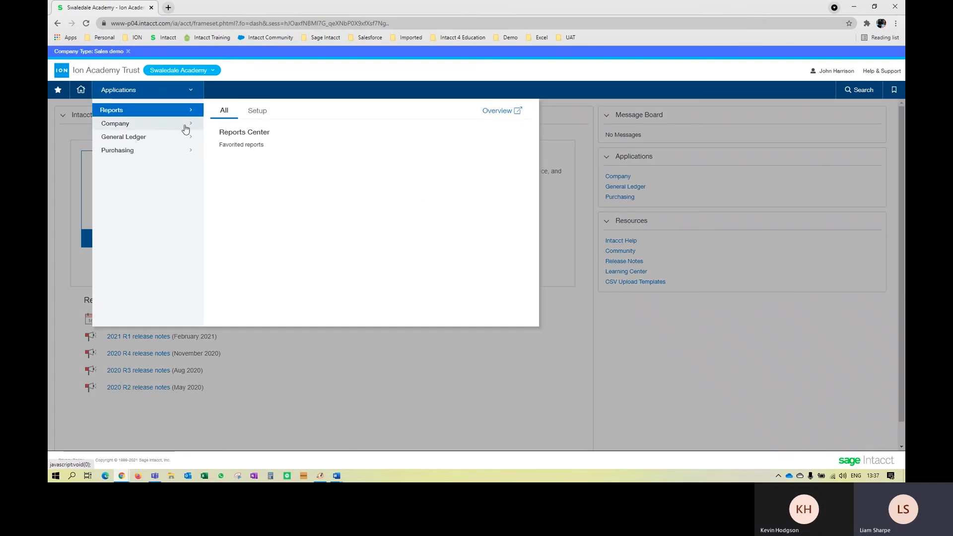
click(185, 152)
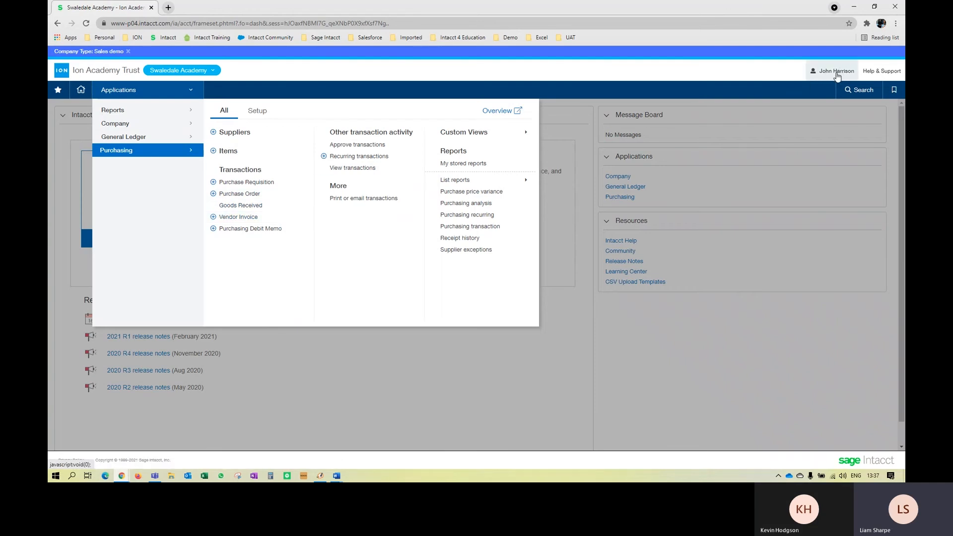
click(270, 198)
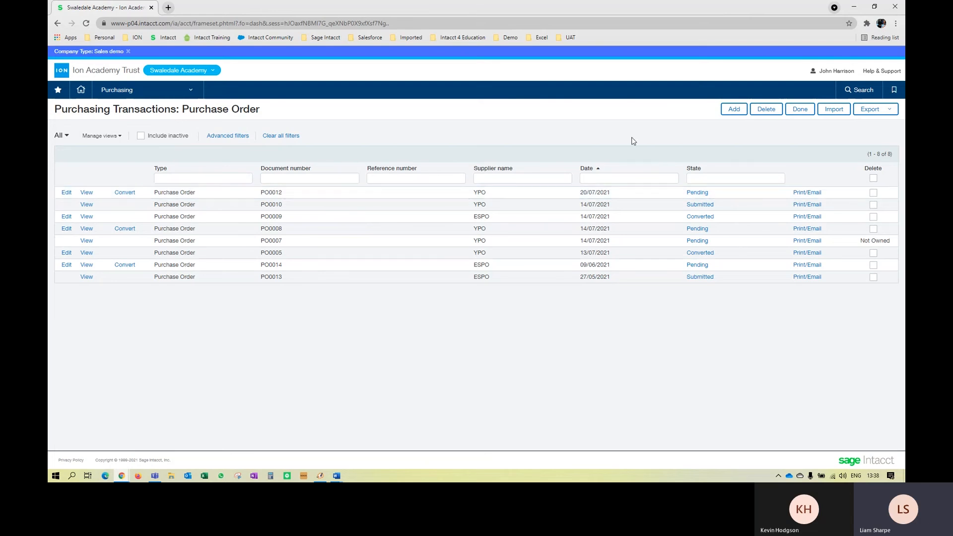
Add a new purchase order and select S0001--YPO as its supplier.
click(730, 111)
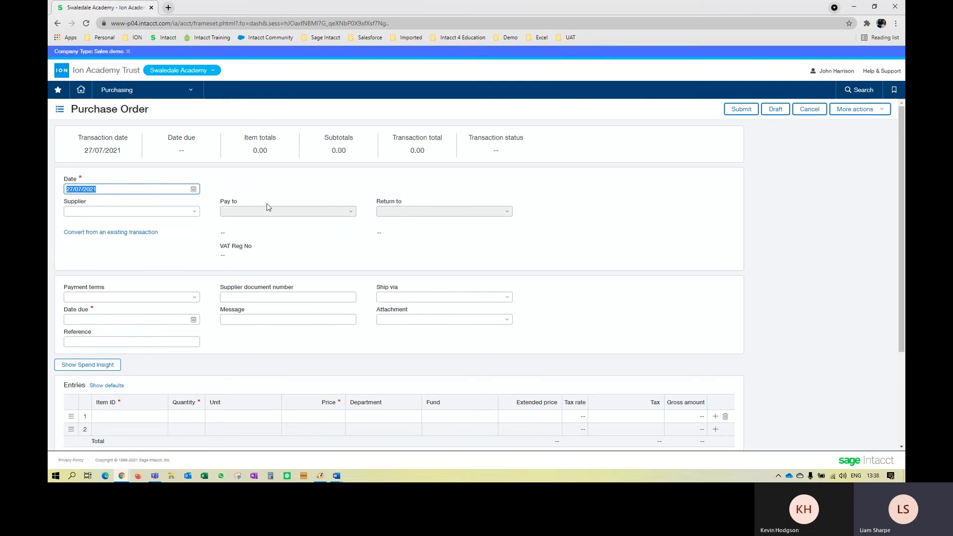
click(194, 213)
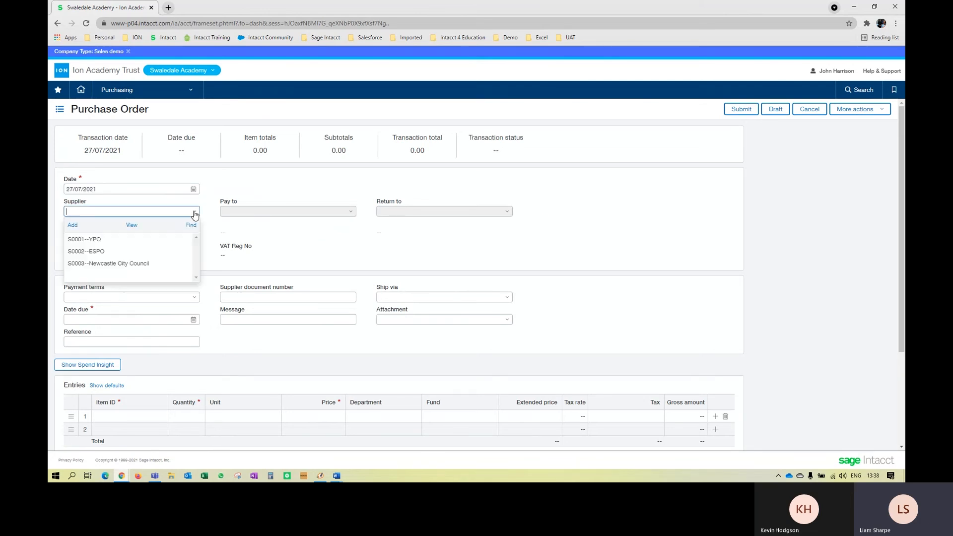
click(183, 239)
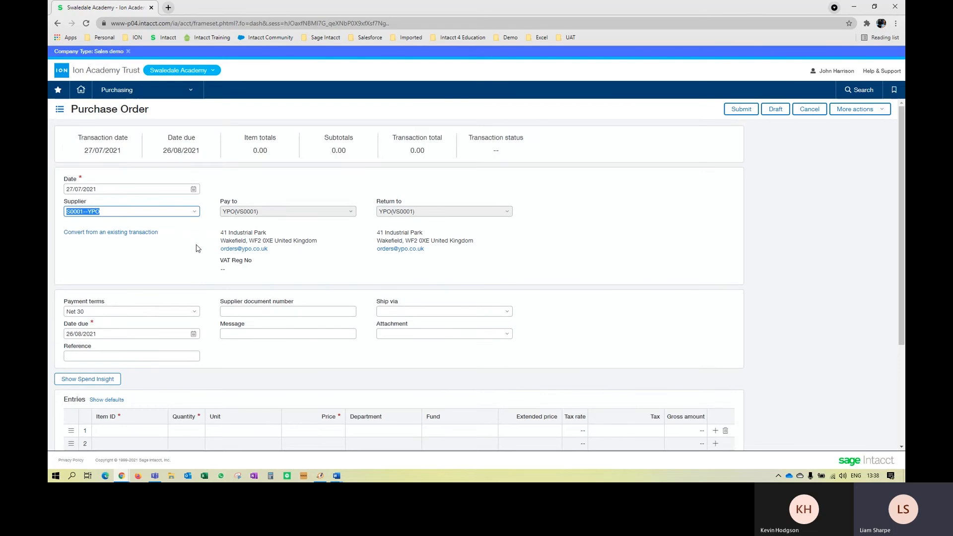
Fill the first entry line with the A4 Lined Notebook item at a price of 100.00.
scroll(199, 248, down, 1)
scroll(200, 245, down, 1)
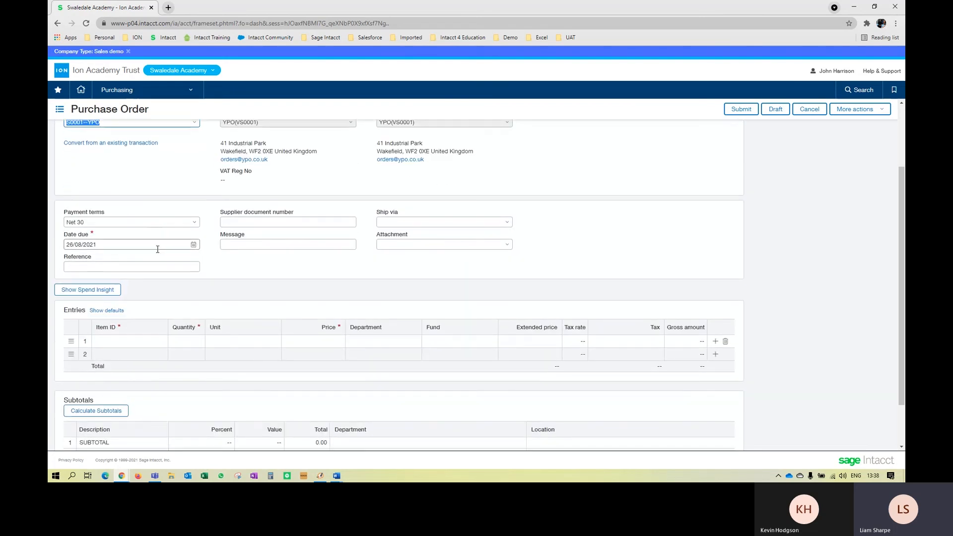
scroll(157, 249, down, 1)
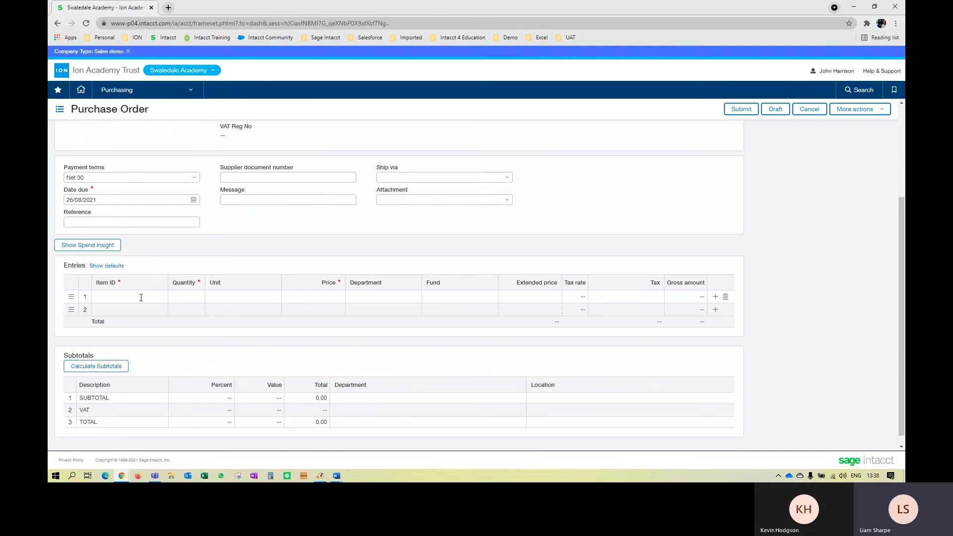
click(143, 296)
click(160, 299)
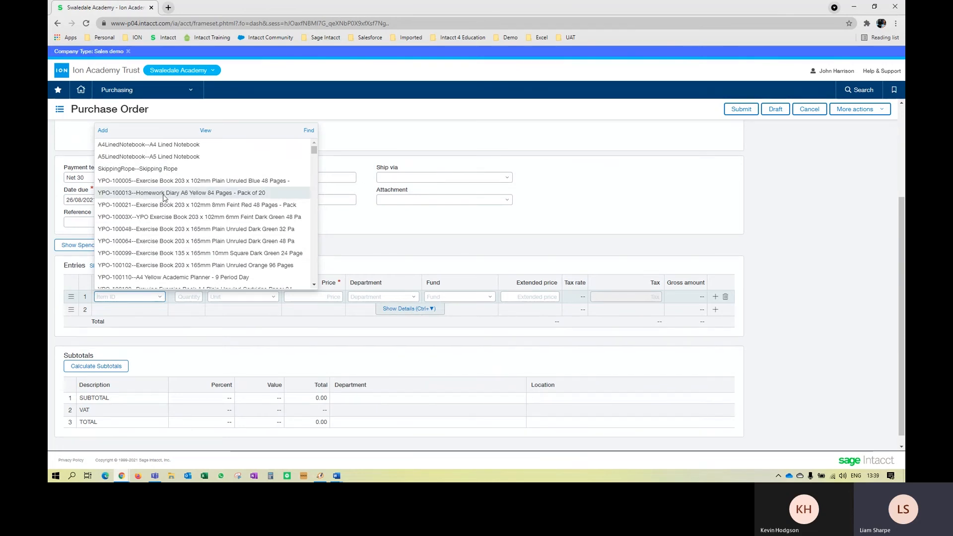
click(179, 144)
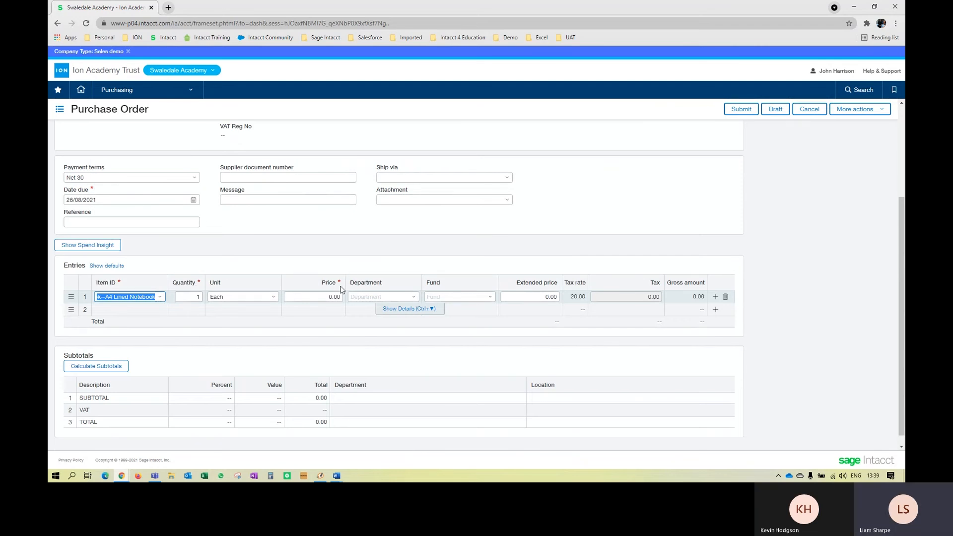
click(326, 299)
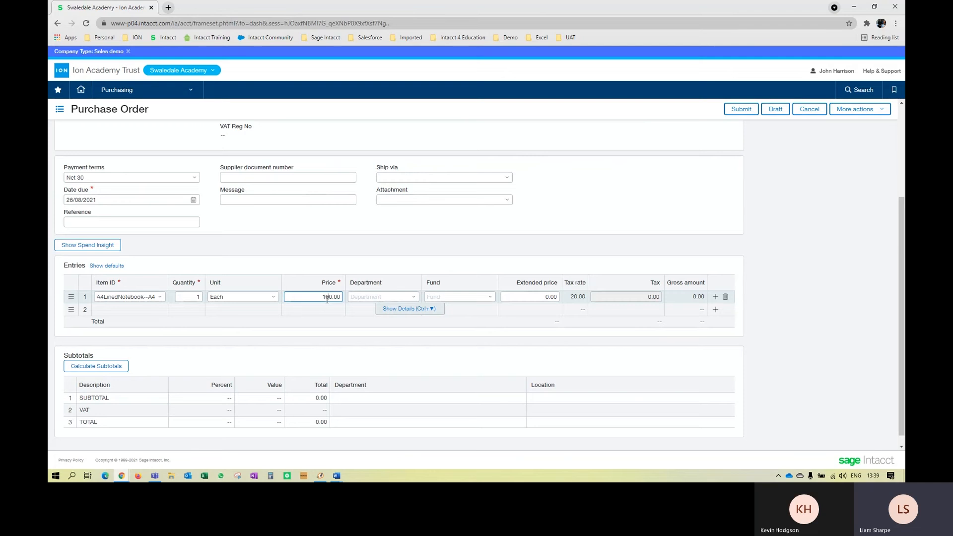
Assign the notebook line to the MAT--Maths department and the GAG--General Annual Grant fund.
click(414, 297)
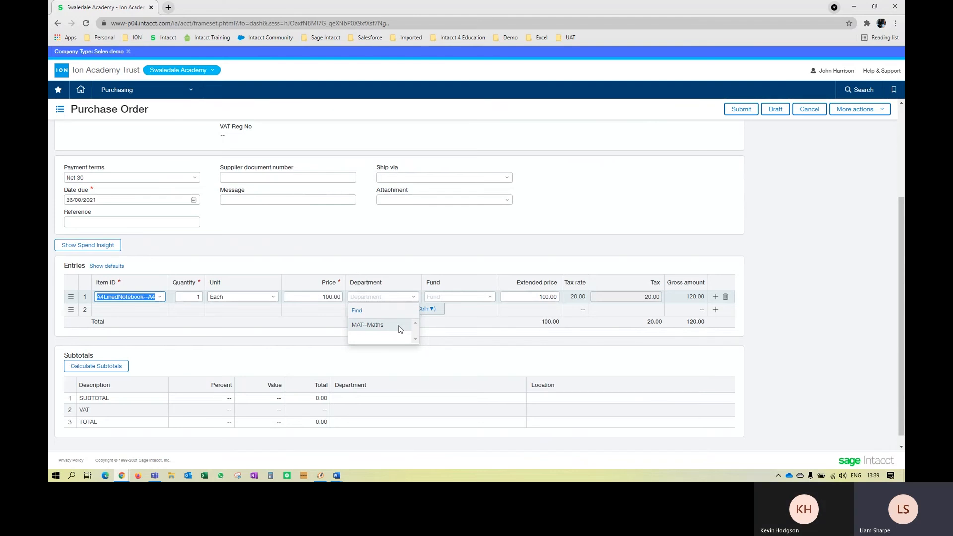
click(398, 329)
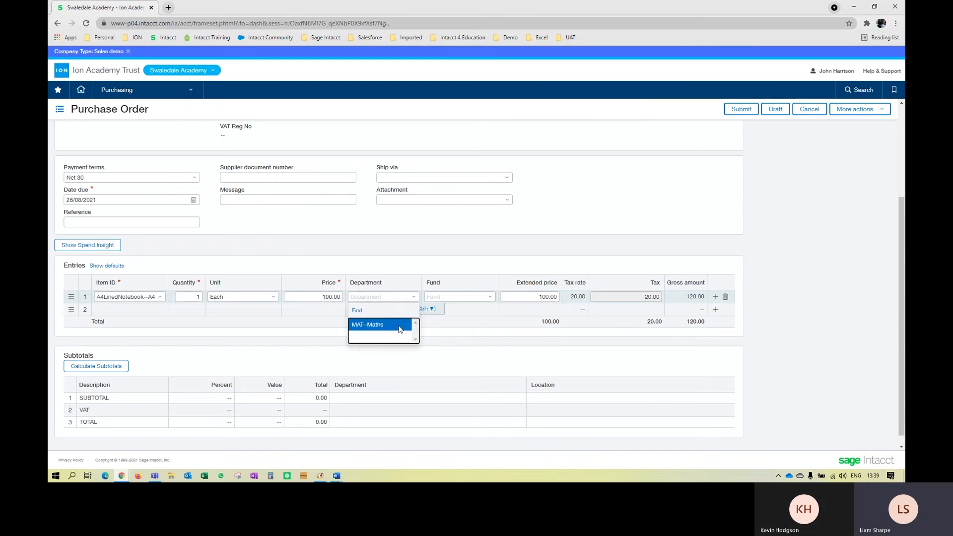
click(491, 299)
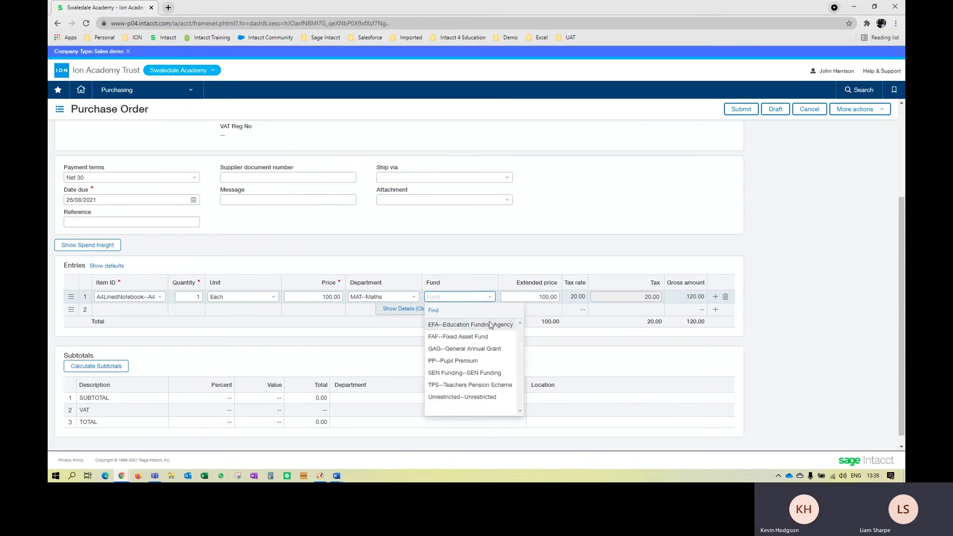
click(486, 350)
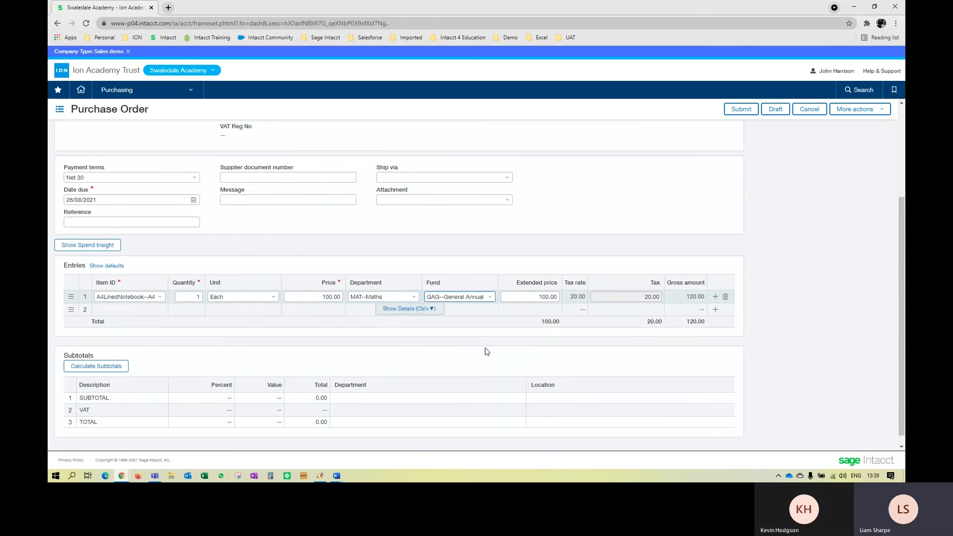
Review the notebook line's details, dimensions and line subtotals, and check the order's Spend Insight.
click(422, 309)
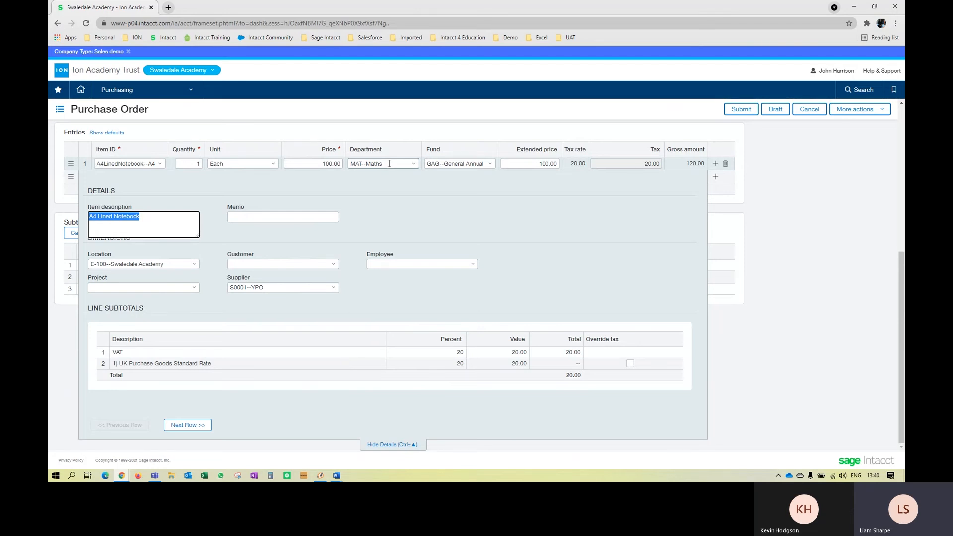
click(392, 184)
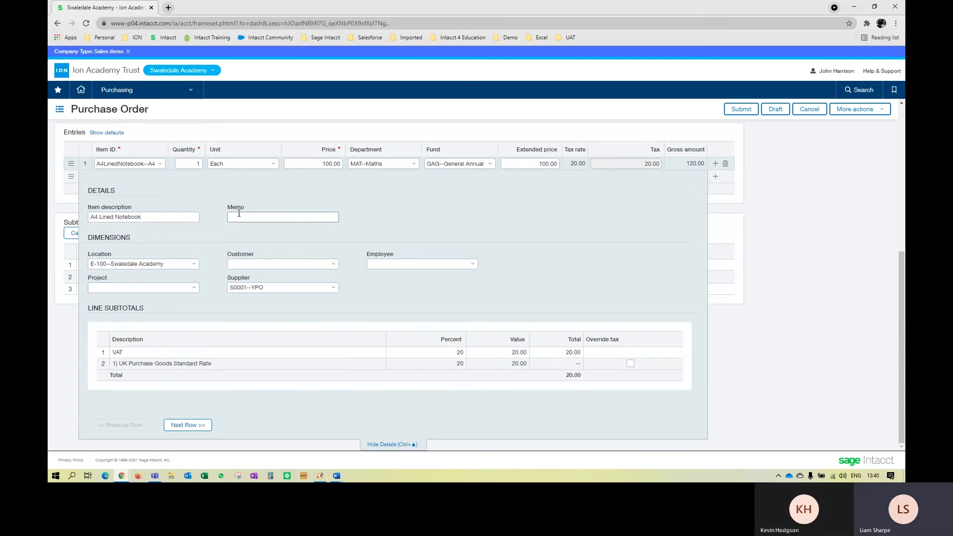
scroll(383, 214, up, 3)
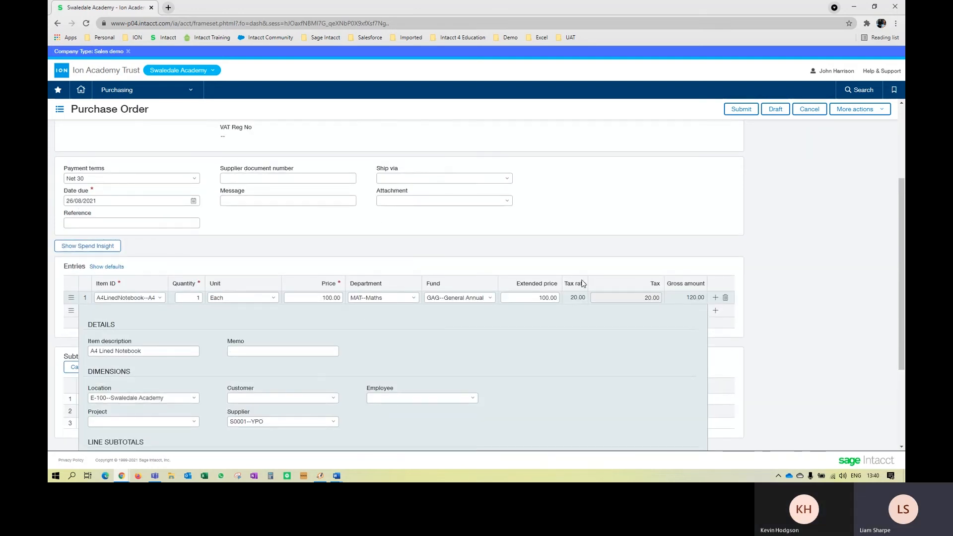
click(519, 289)
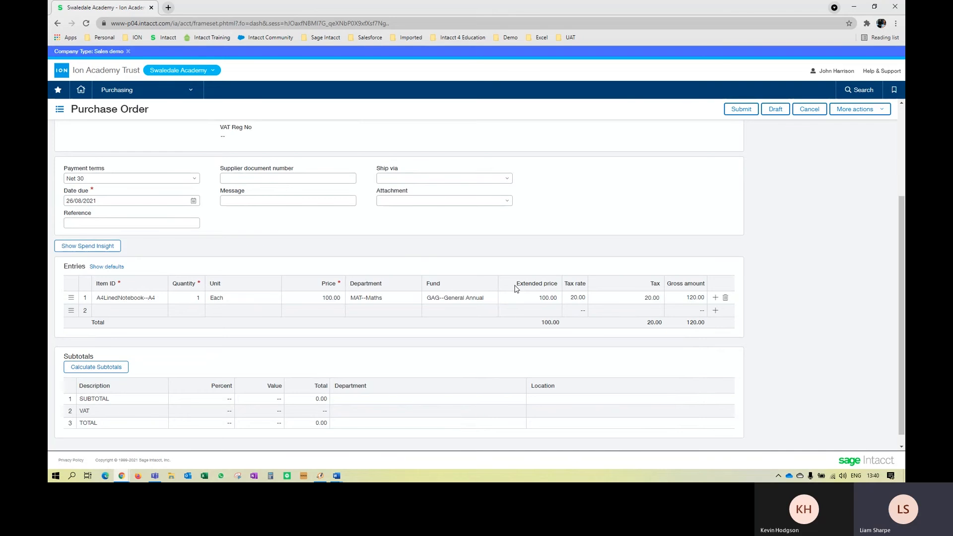
scroll(515, 289, up, 2)
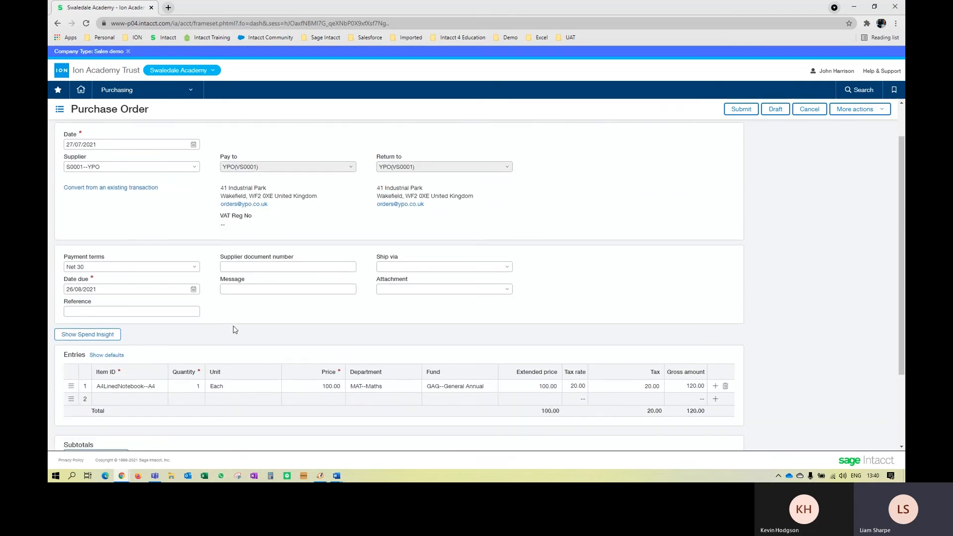
click(109, 335)
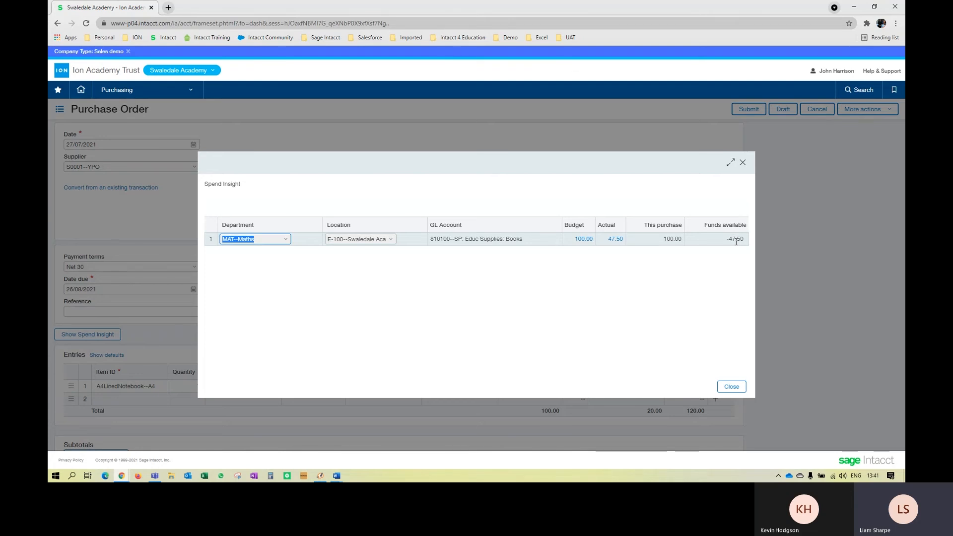
click(732, 387)
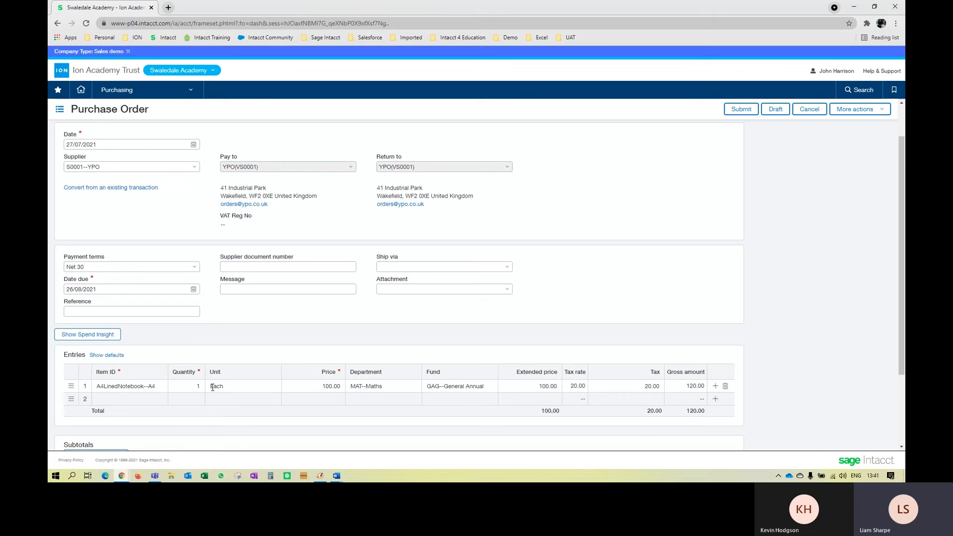
Set the notebook line's price to 50.00 and check the order's Spend Insight again.
click(324, 387)
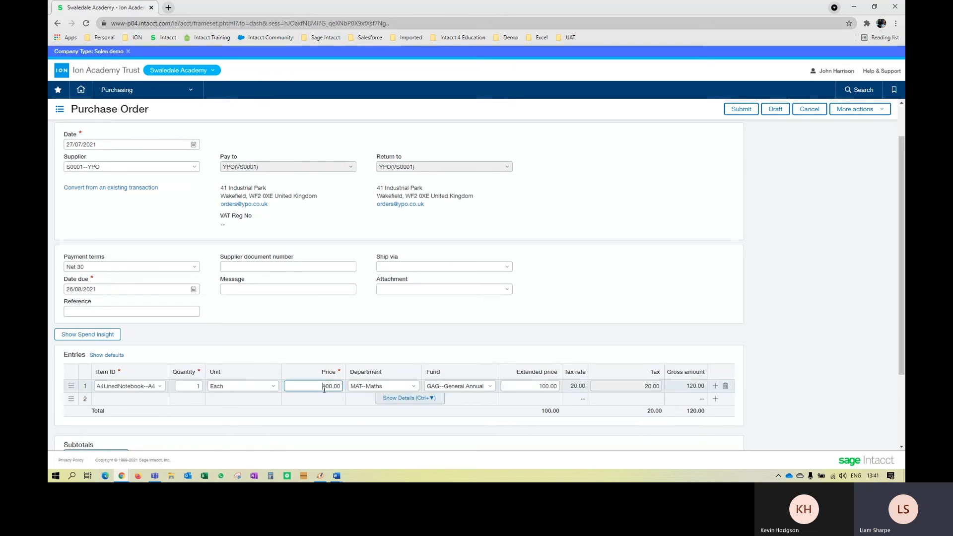
drag(324, 390, 352, 389)
text(50.000)
click(401, 350)
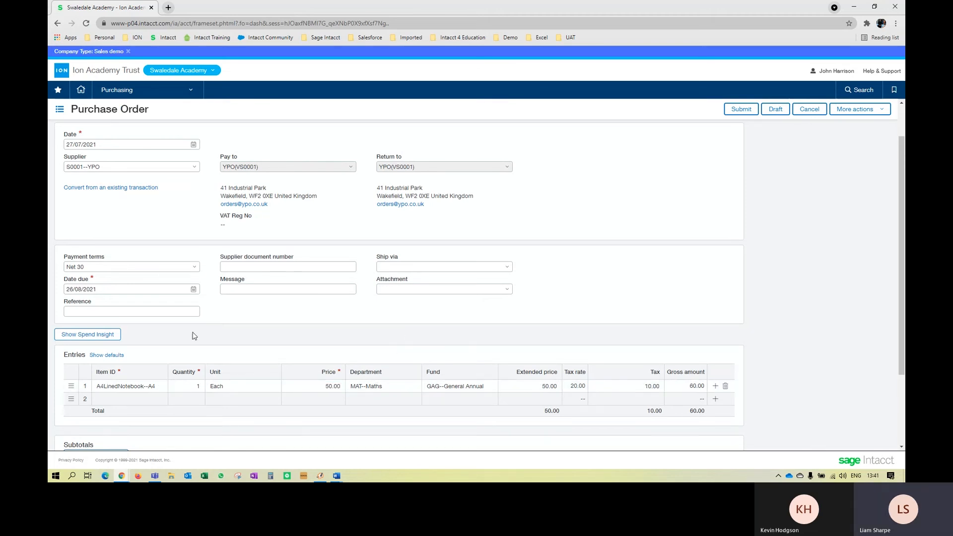
click(115, 336)
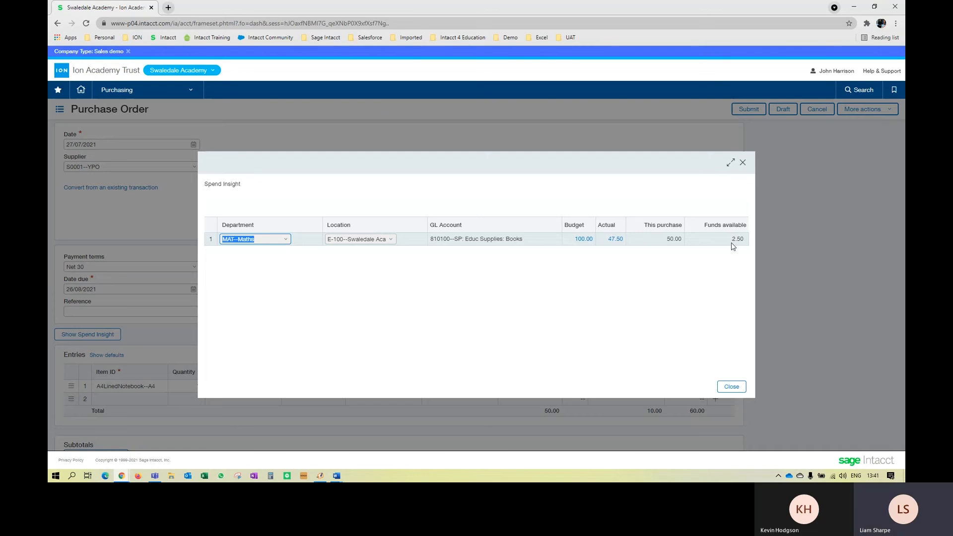
click(732, 387)
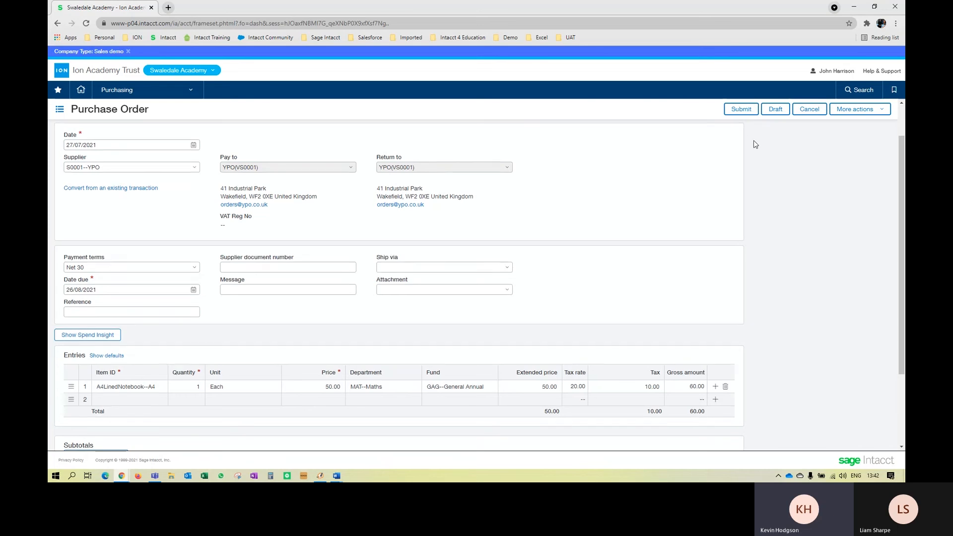
Submit the purchase order and return to the browser window showing the NFP dashboard.
scroll(755, 144, up, 1)
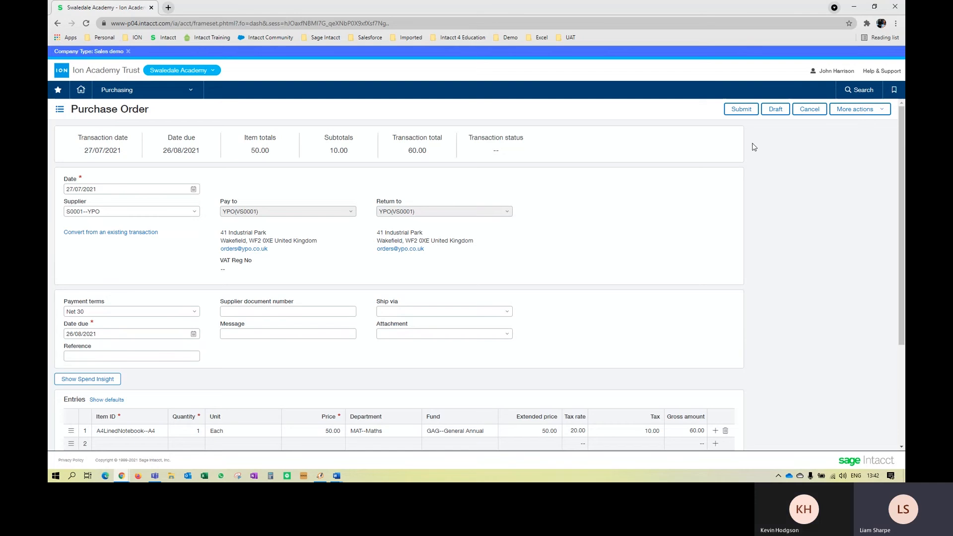
click(743, 109)
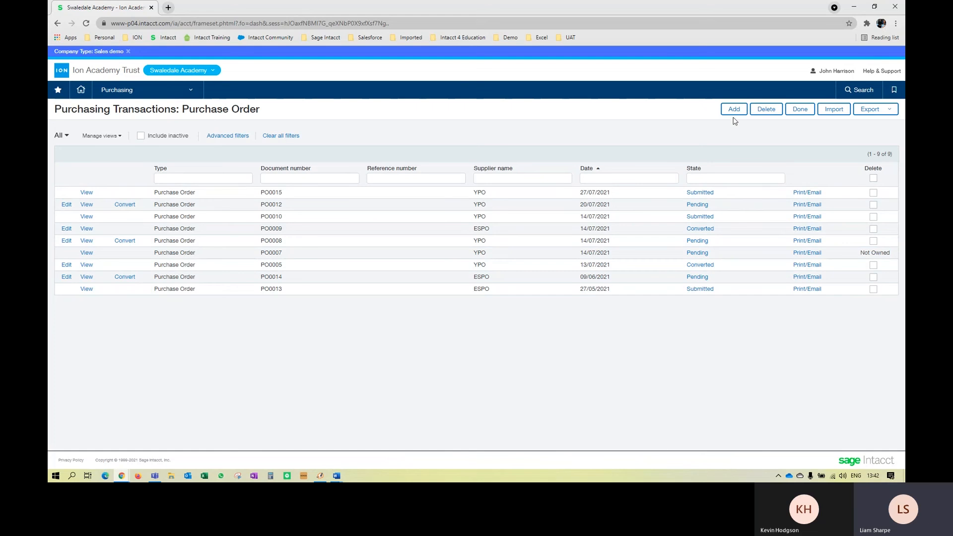
click(854, 7)
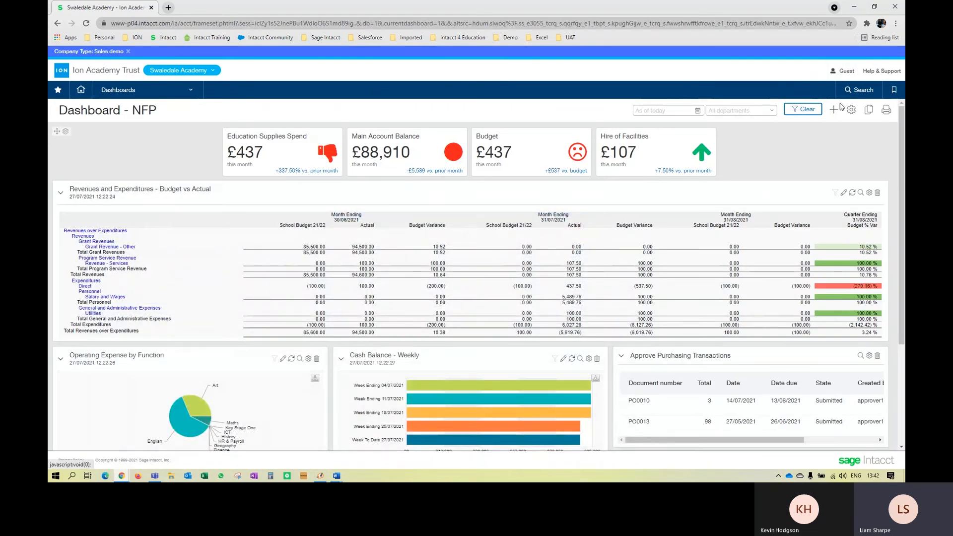
Open the 60.00 YPO purchase order dated 27/07/2021 from the purchasing transactions awaiting approval.
click(177, 92)
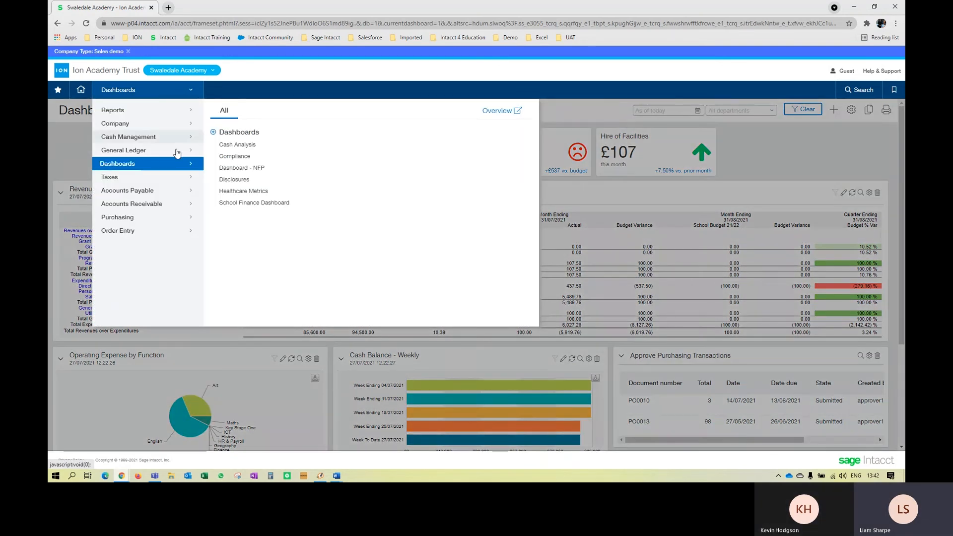
click(167, 221)
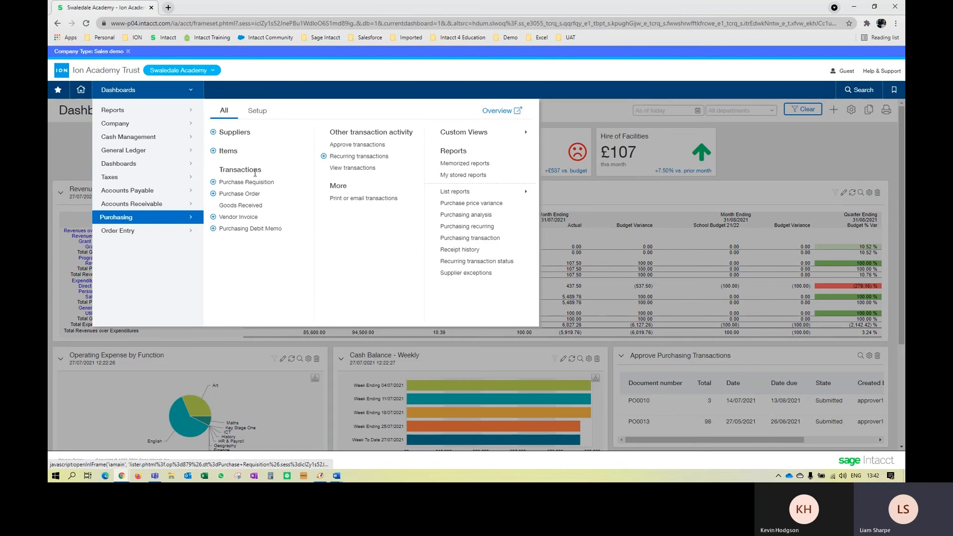
click(351, 148)
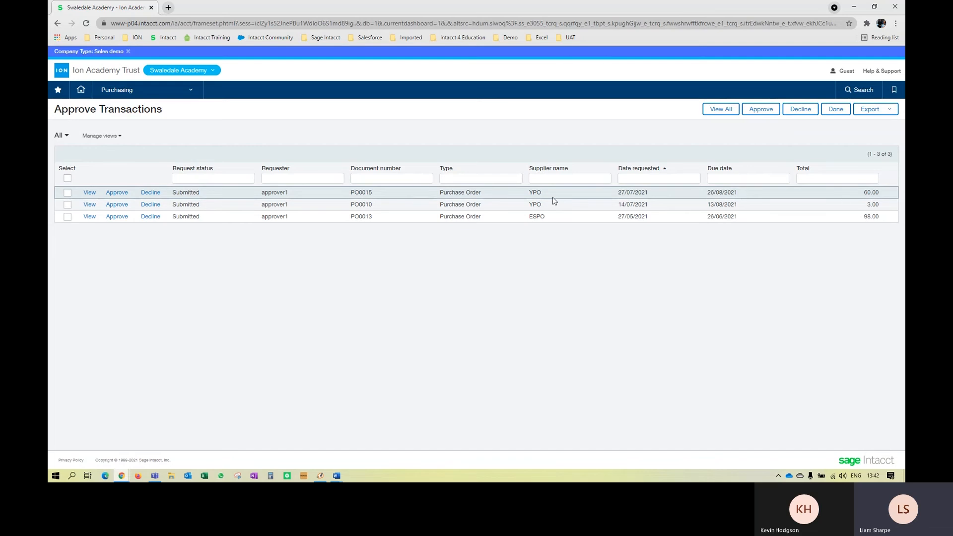
click(91, 194)
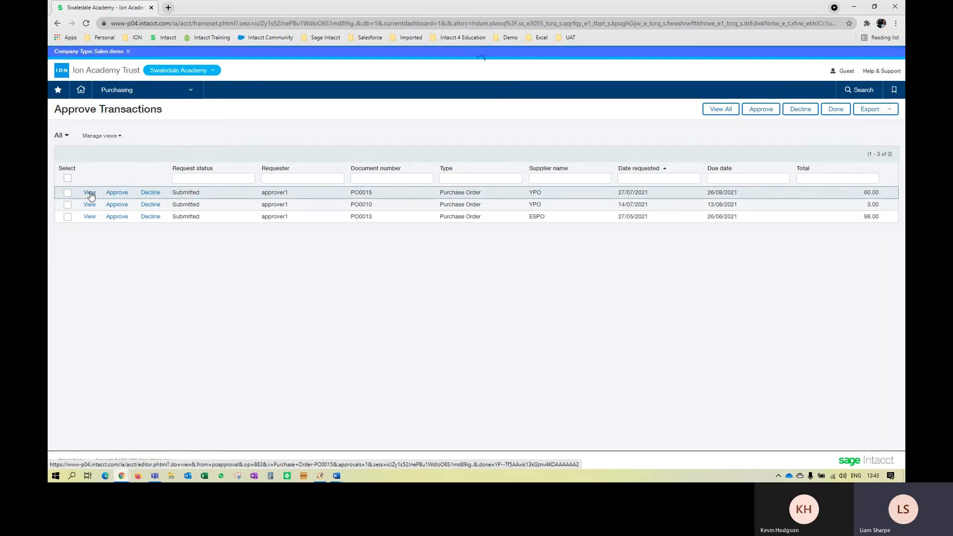
Check the Spend Insight of the submitted YPO purchase order and close it.
scroll(91, 195, down, 2)
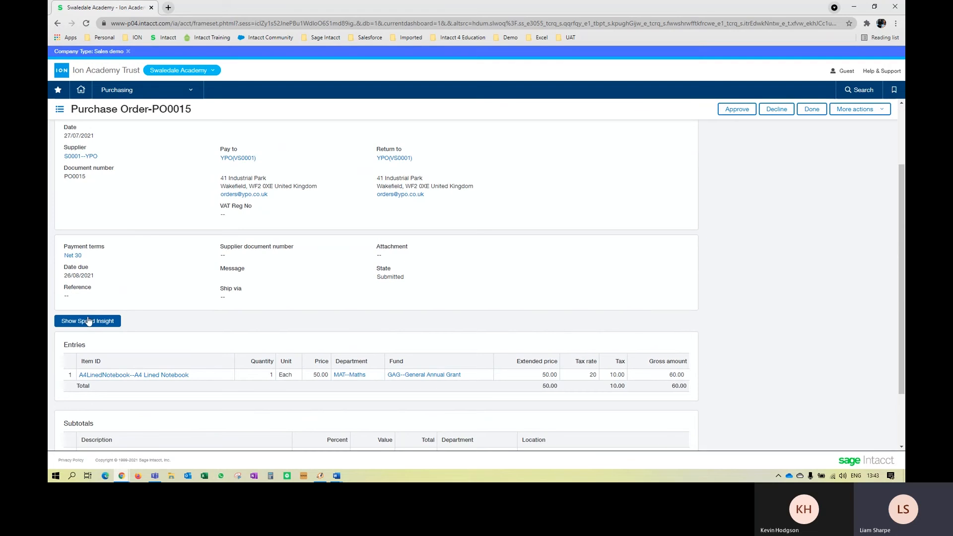
click(87, 320)
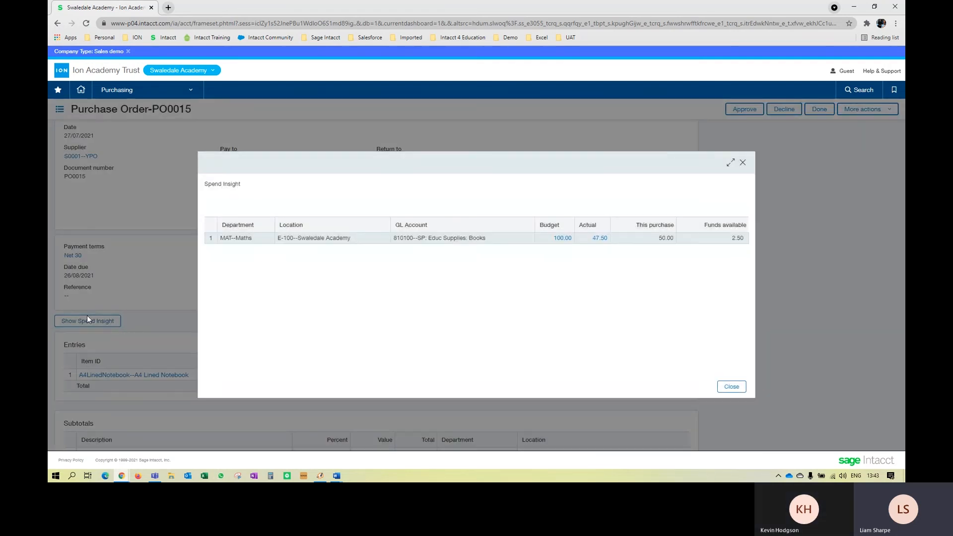
click(740, 387)
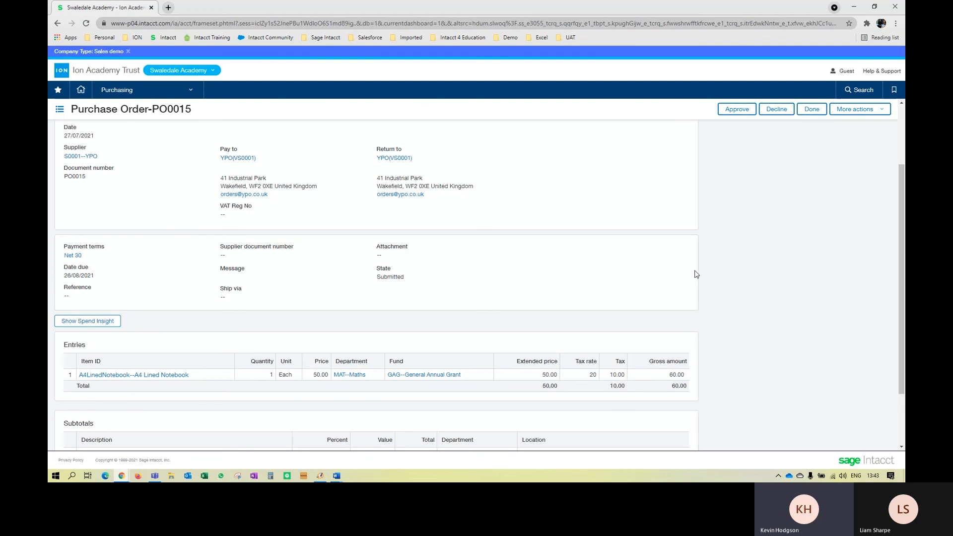
Leave the purchase order and open the Dashboard - NFP dashboard.
click(184, 94)
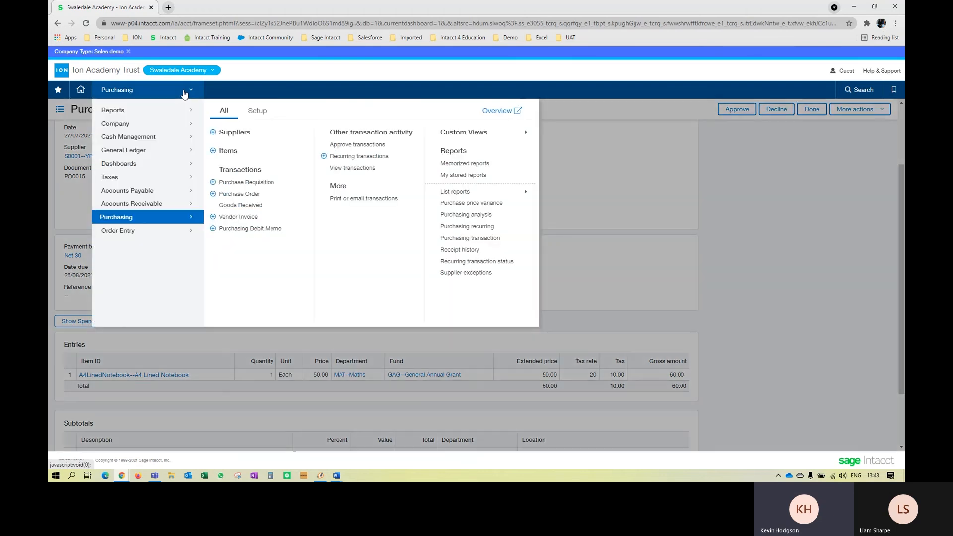
click(182, 165)
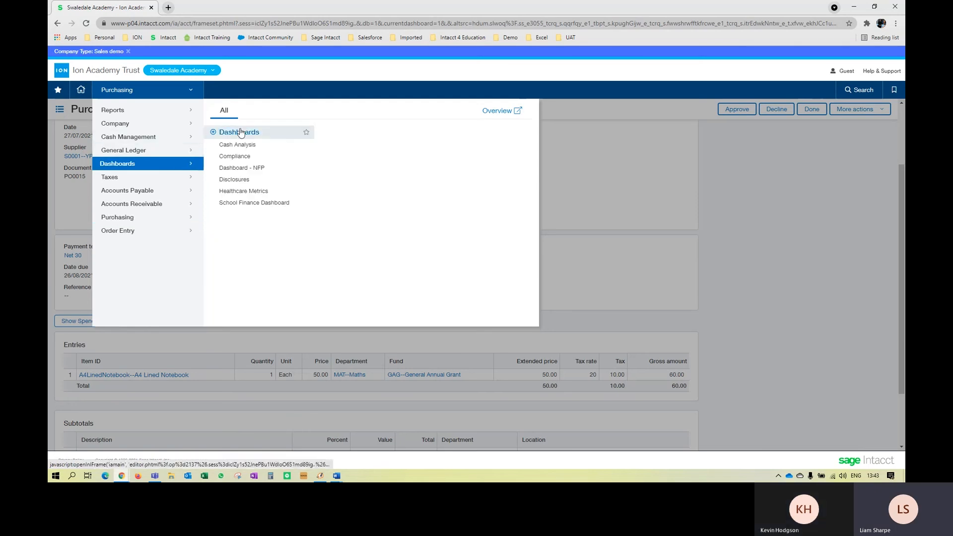
click(127, 111)
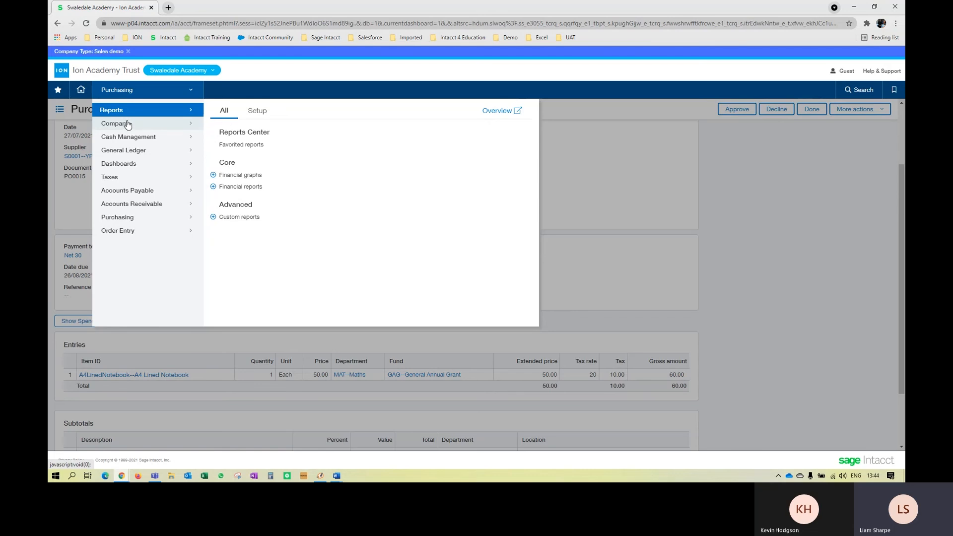
click(182, 165)
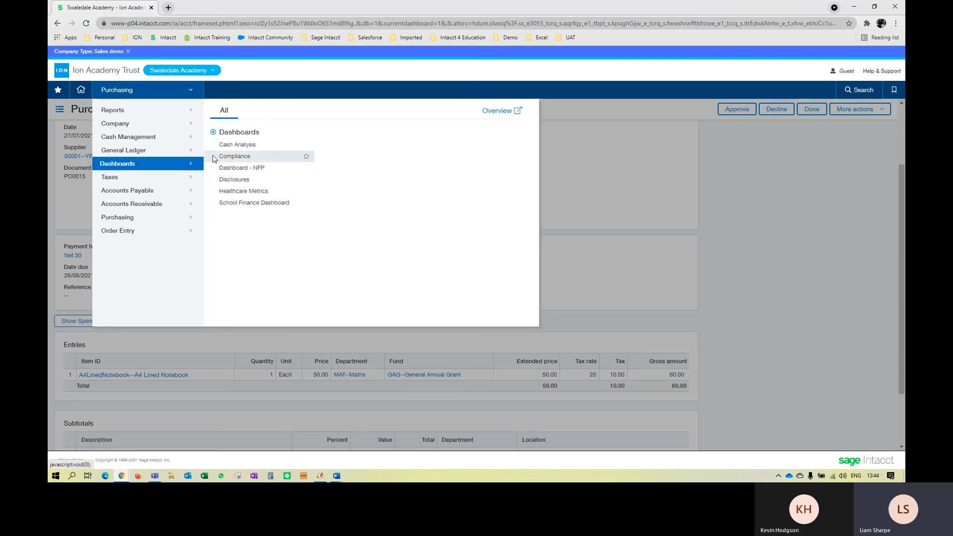
click(251, 168)
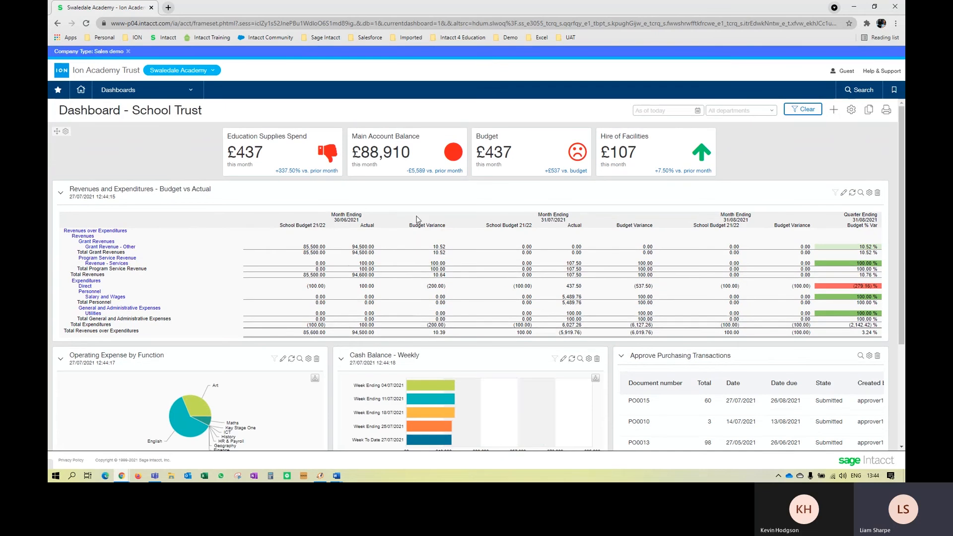
Run the Revenues and Expenditures - Budget vs Actual report in HTML from the dashboard, and return to the dashboard.
click(861, 193)
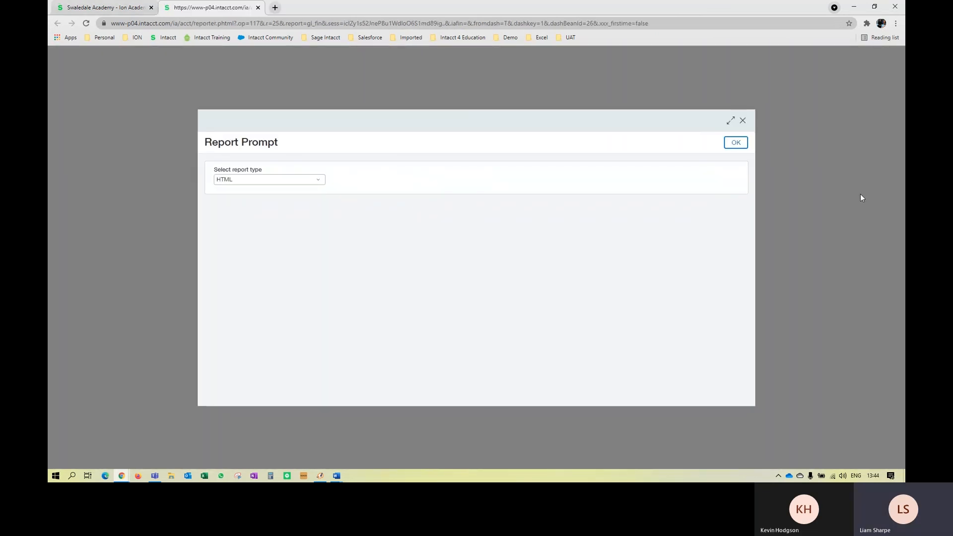
click(735, 142)
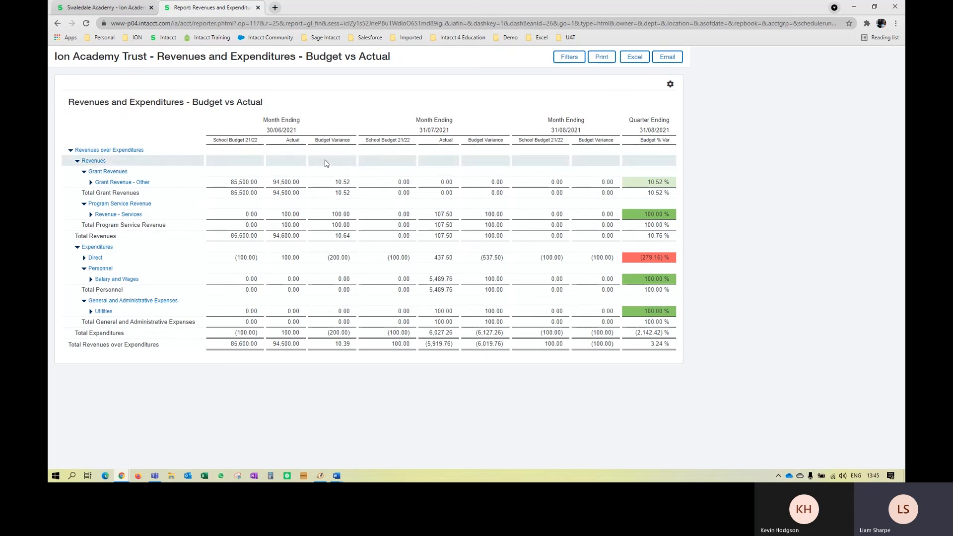
click(89, 10)
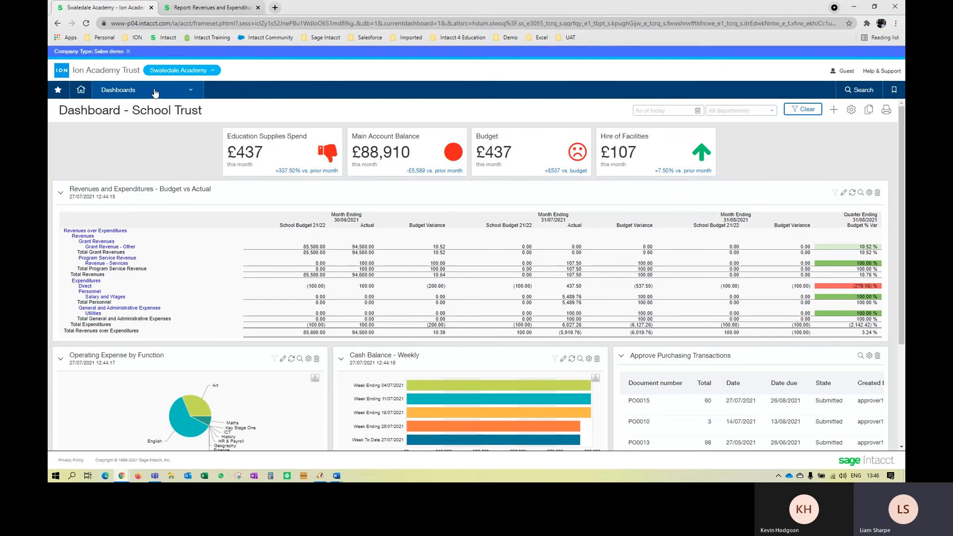
Switch to the Top level entity and open the Revenues and Expenditures - Budget vs Actual financial report for editing.
click(209, 72)
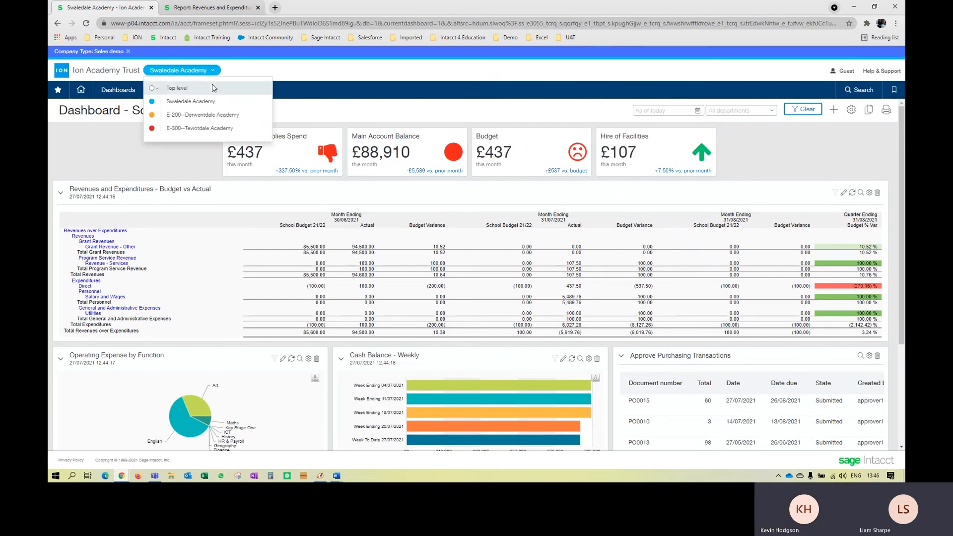
click(212, 90)
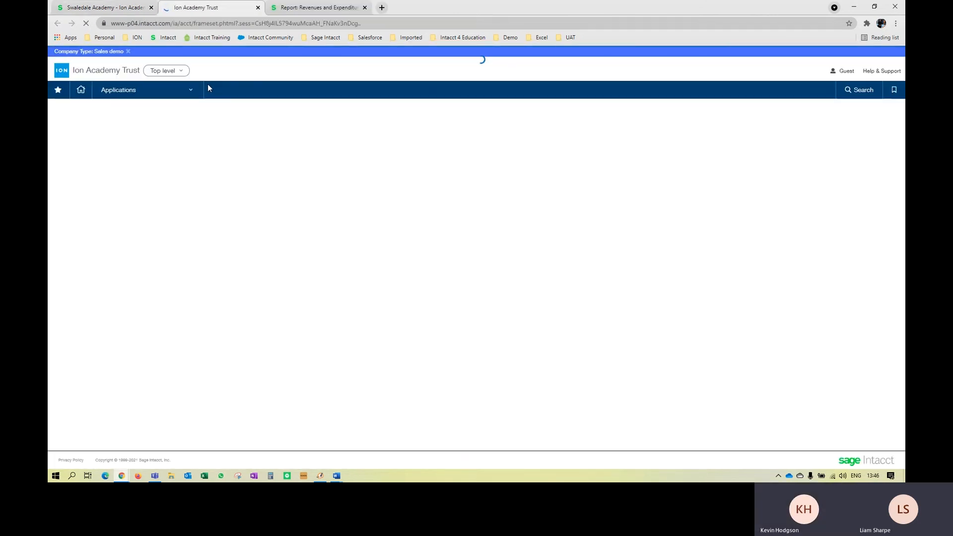
click(180, 91)
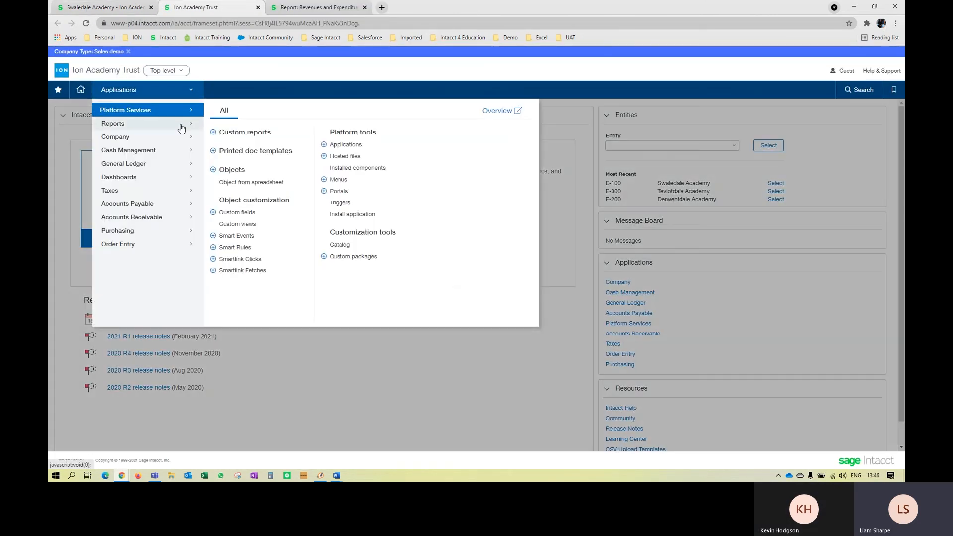
mouse_move(188, 125)
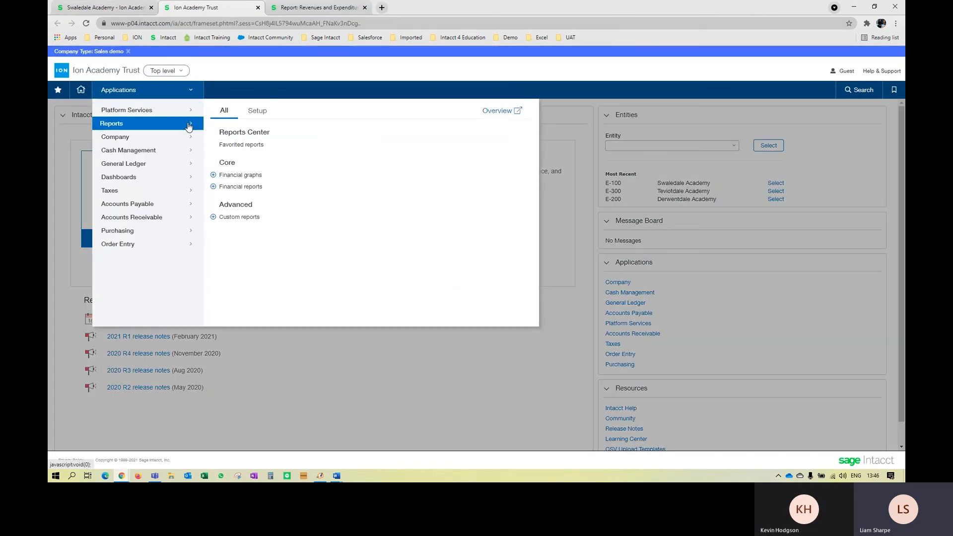
click(254, 187)
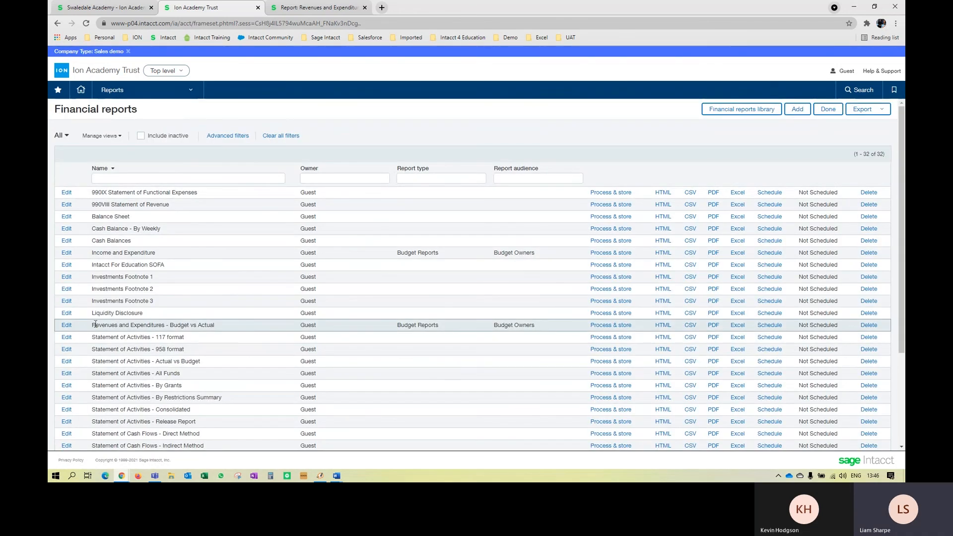
click(66, 325)
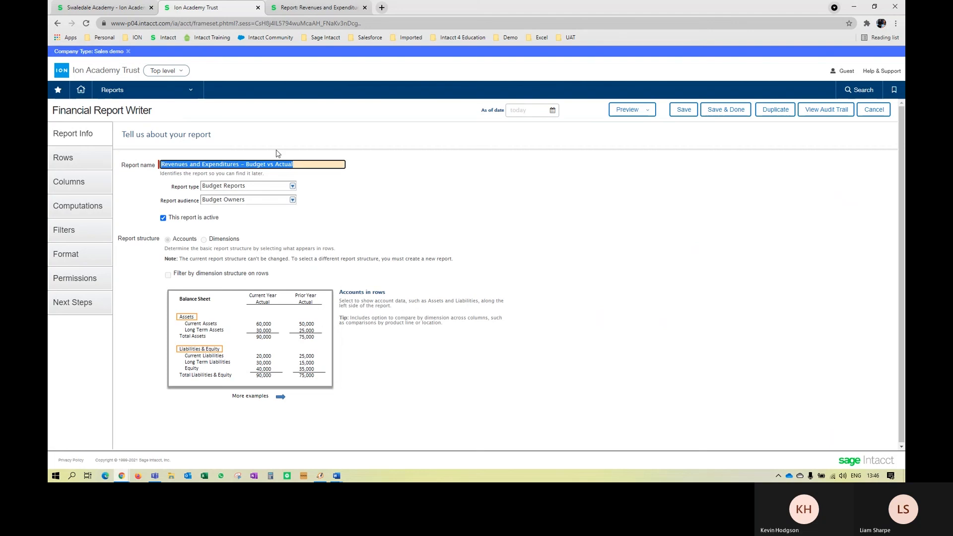
Examine the report's column definitions, including the budgets available for the School Budget 21/22 column.
click(70, 191)
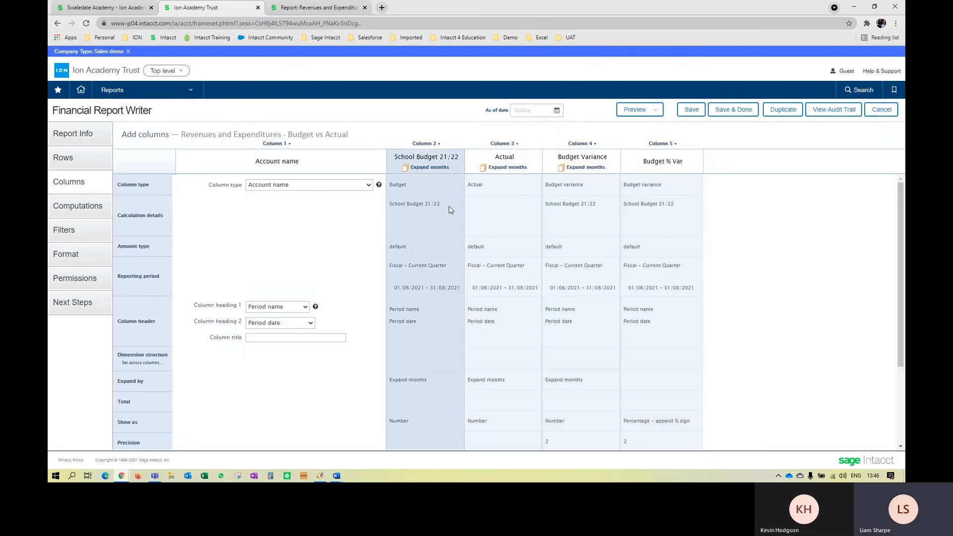
click(430, 204)
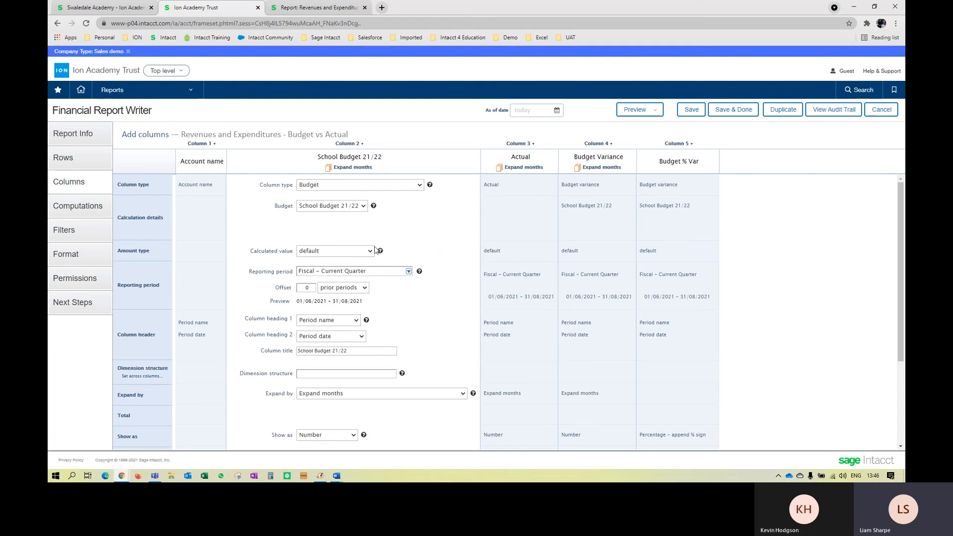
click(364, 208)
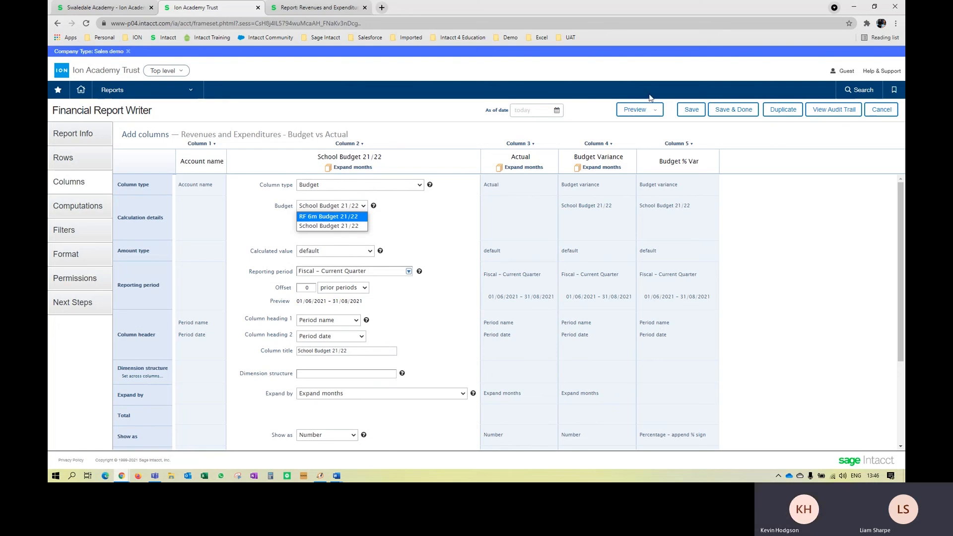
click(519, 143)
click(519, 143)
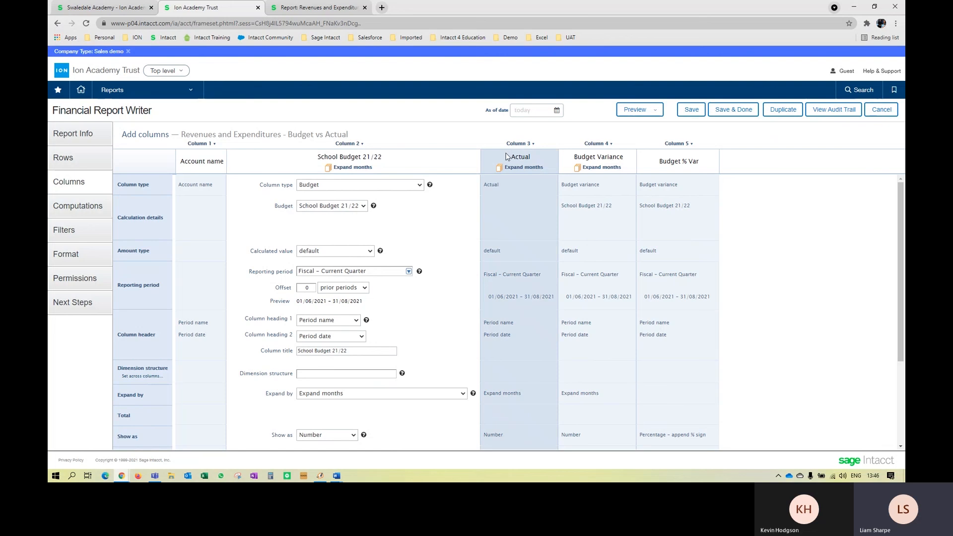
click(536, 144)
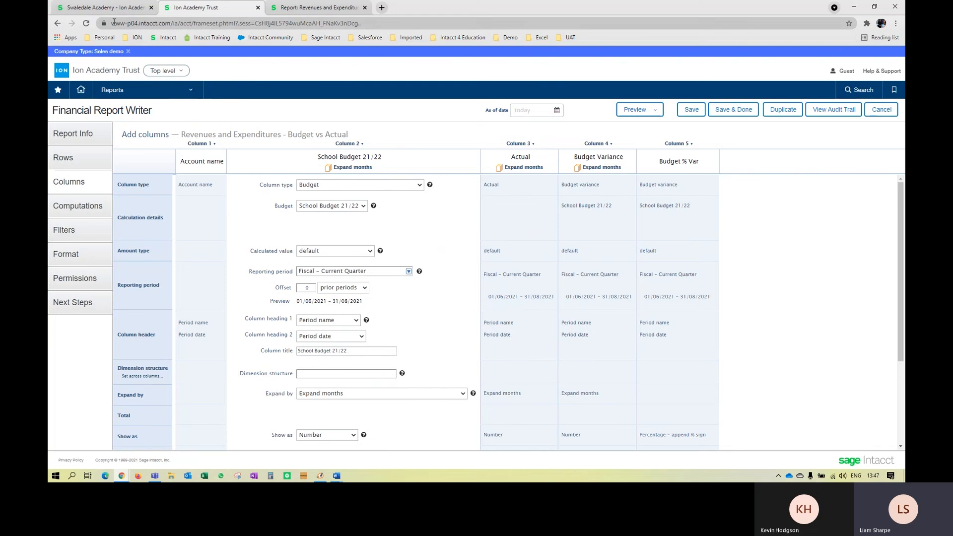
Show the Swaledale Academy dashboard, return to the top-level report editor and show the list of entities.
click(105, 10)
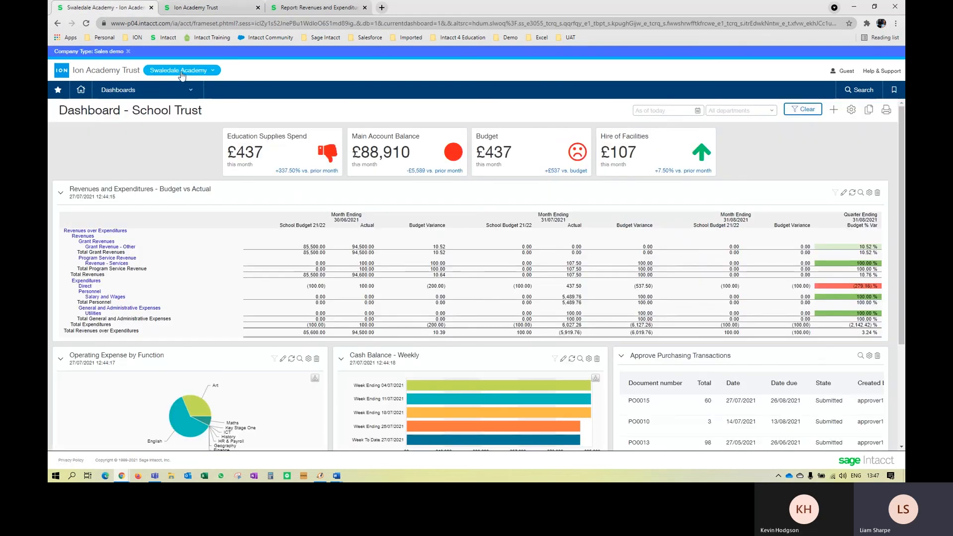
click(211, 9)
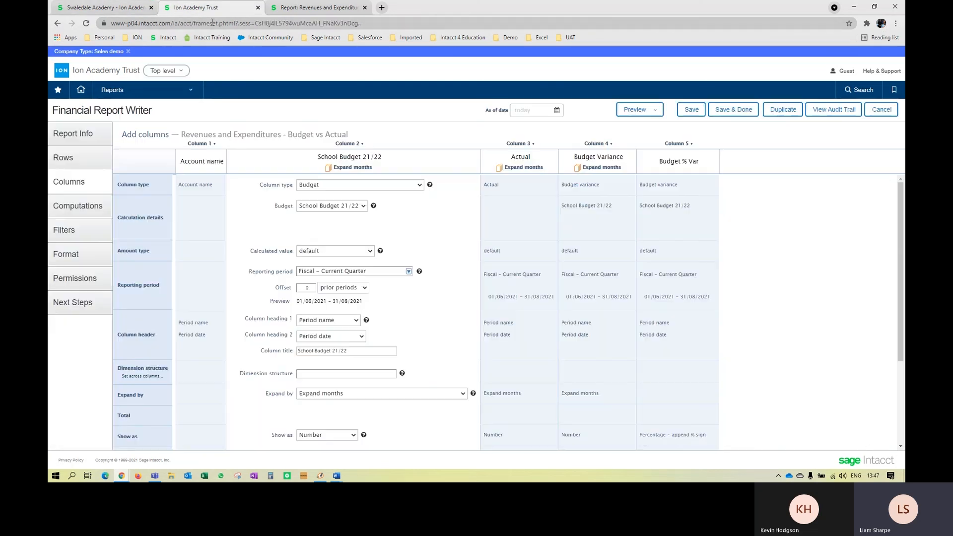
click(180, 73)
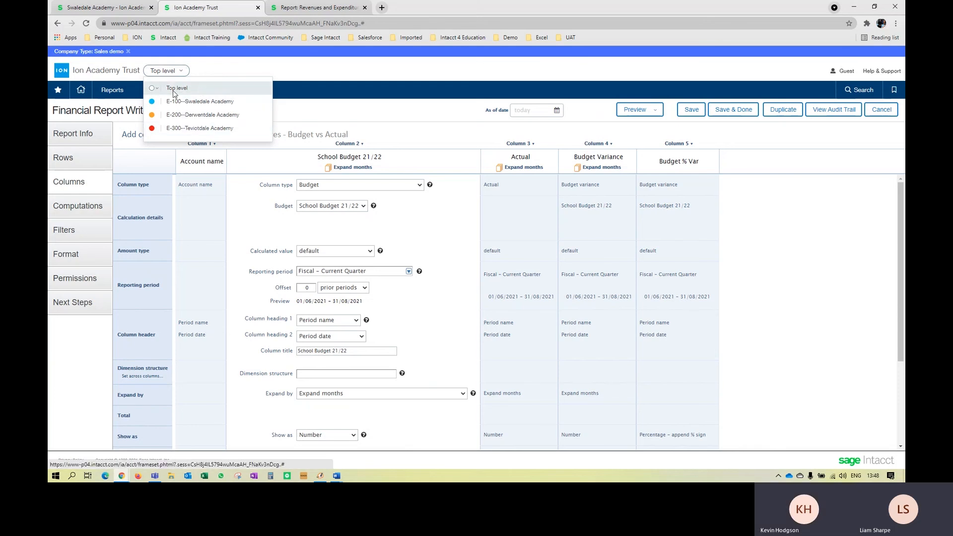
Run the Trust Consolidation Report - Actuals in HTML from the top-level financial reports.
click(81, 92)
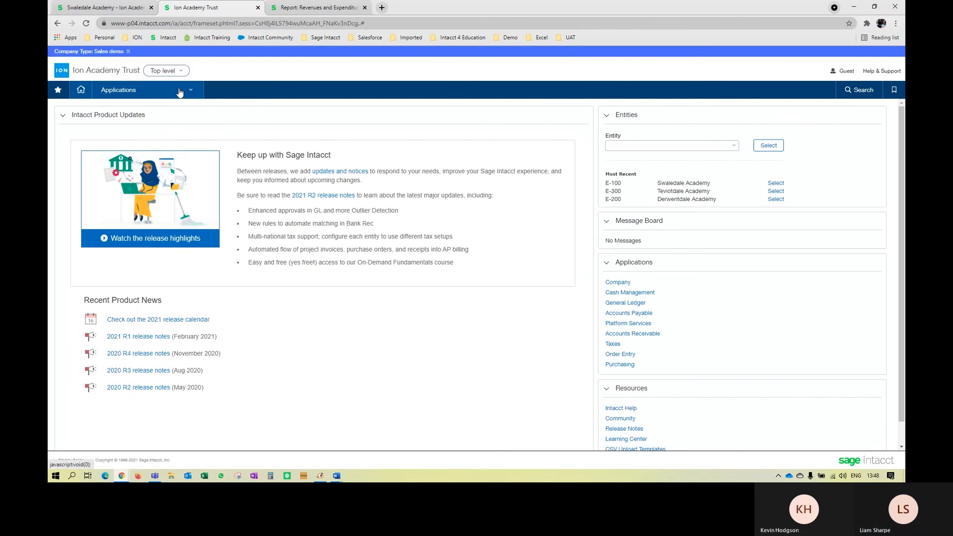
click(180, 93)
mouse_move(180, 127)
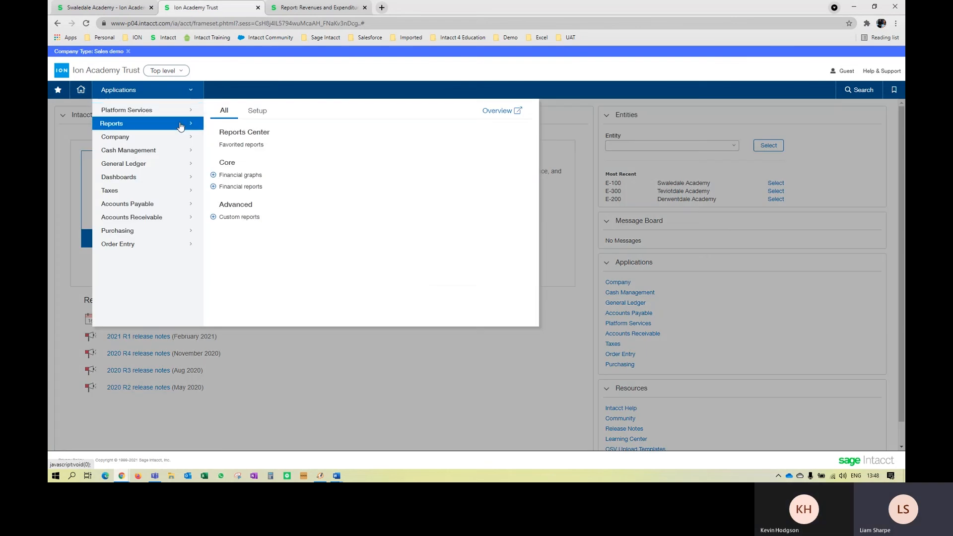
click(249, 188)
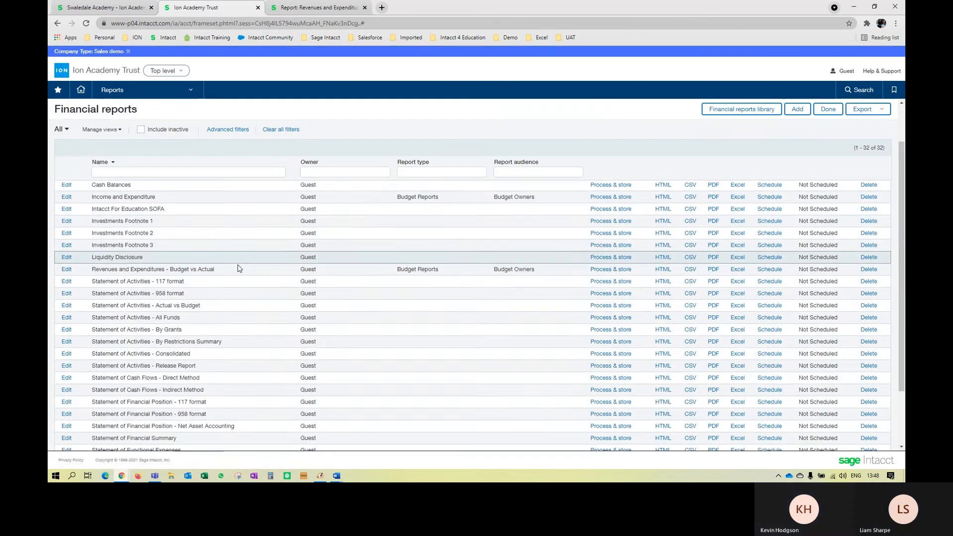
scroll(239, 270, down, 3)
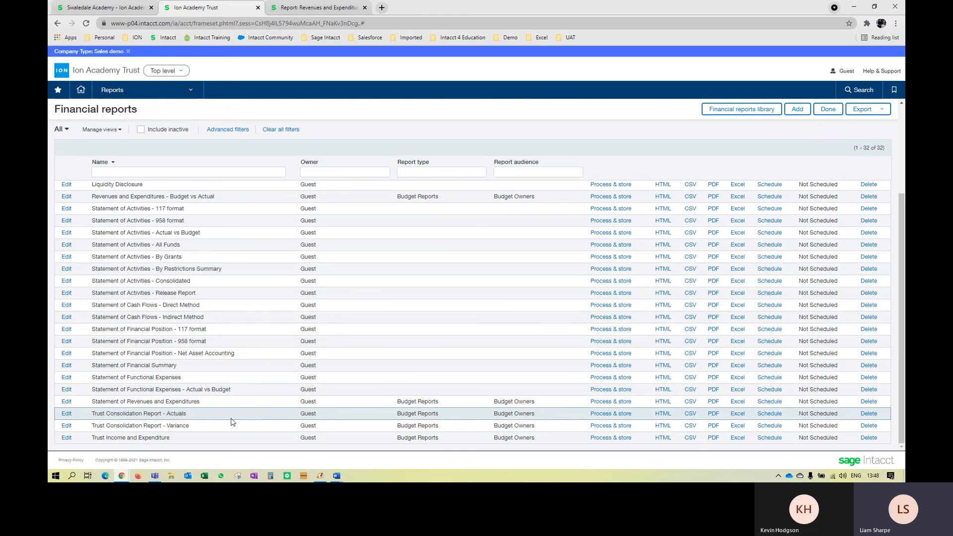
click(663, 415)
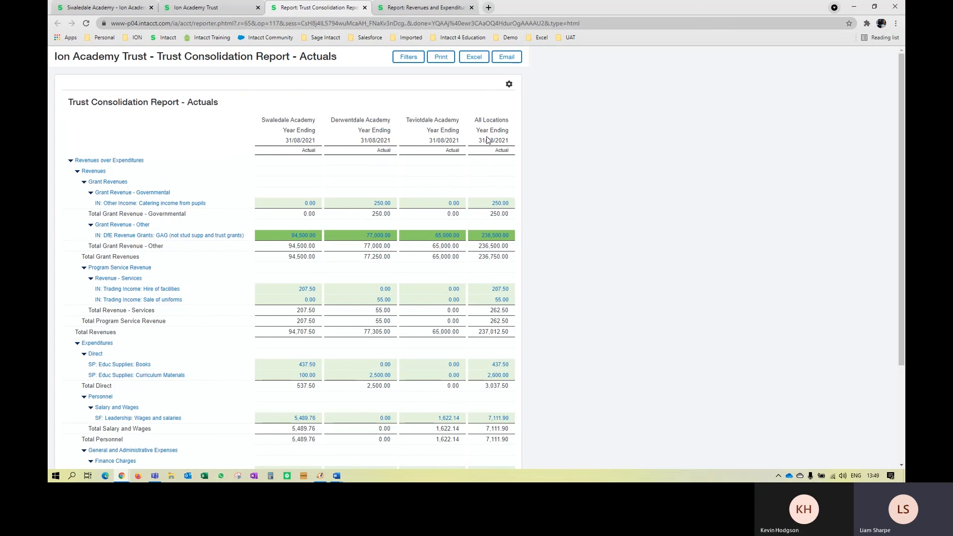
Return to the top-level financial reports, show the list of entities again and go to the home page.
click(214, 12)
click(183, 73)
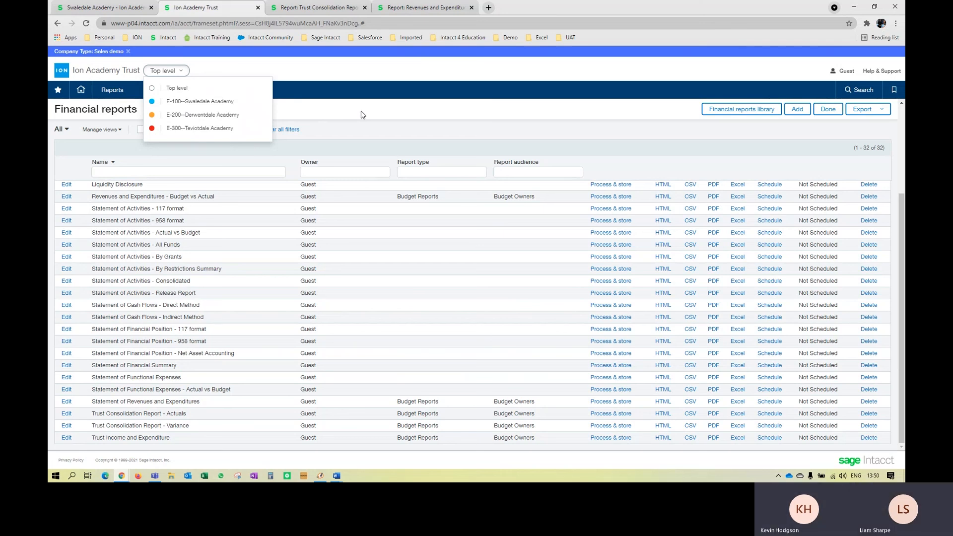
click(81, 92)
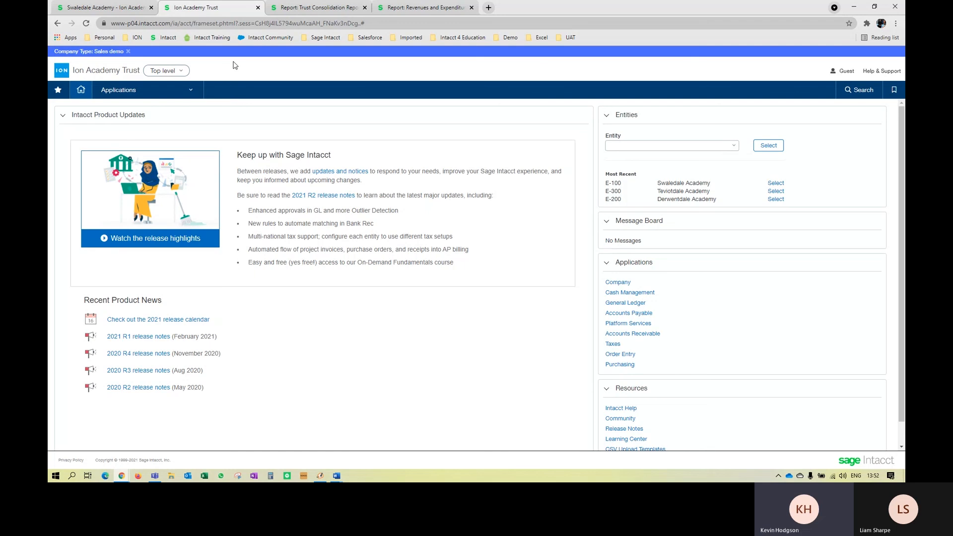
Show all Cash Management functions at the top level instead of only the setup options.
click(190, 93)
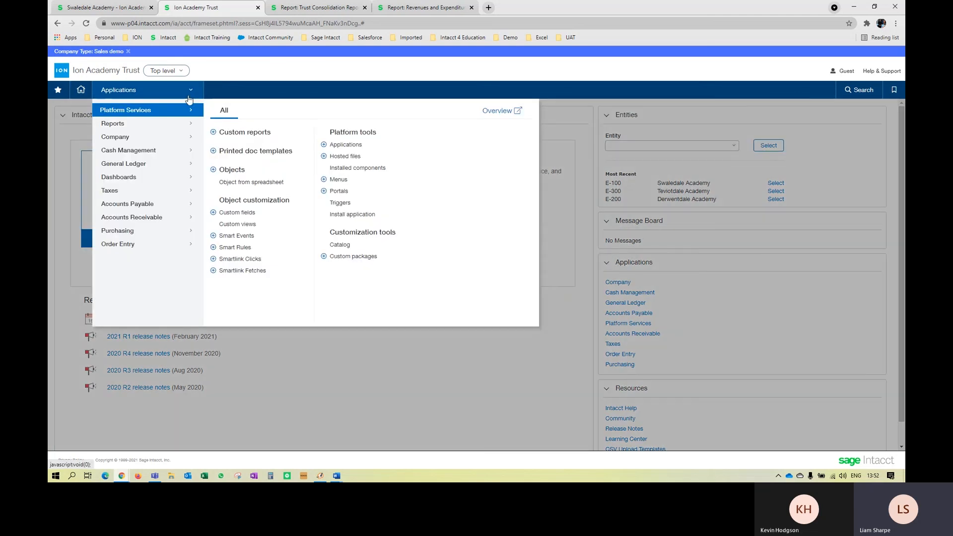
mouse_move(179, 154)
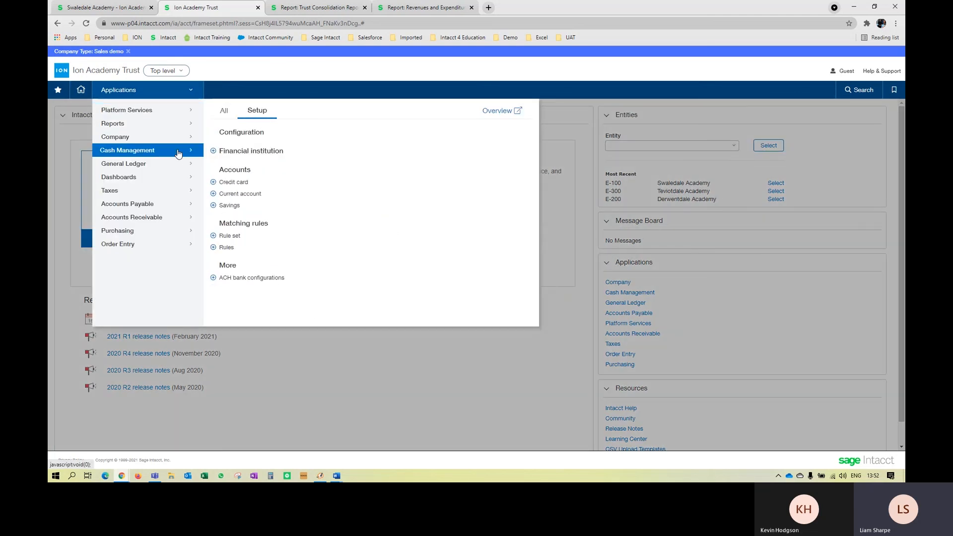
click(223, 112)
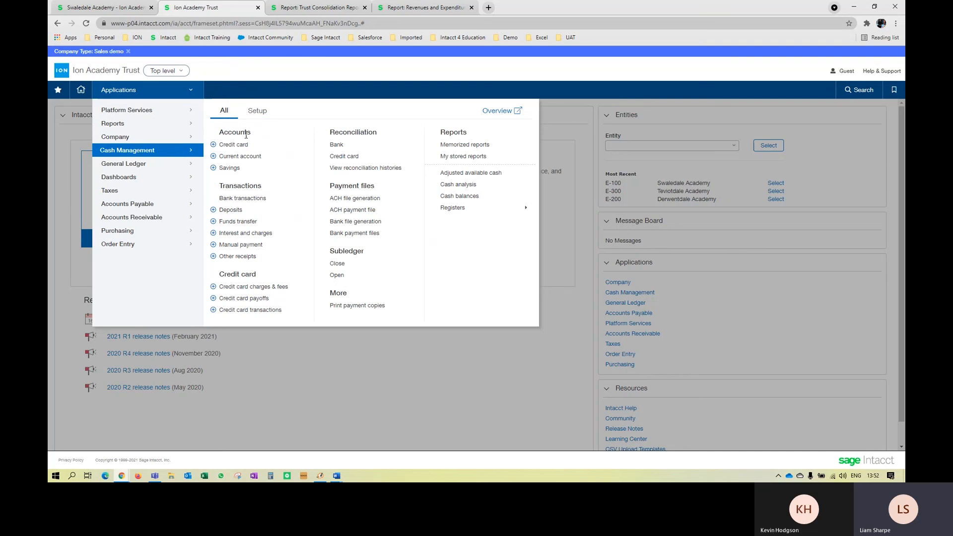